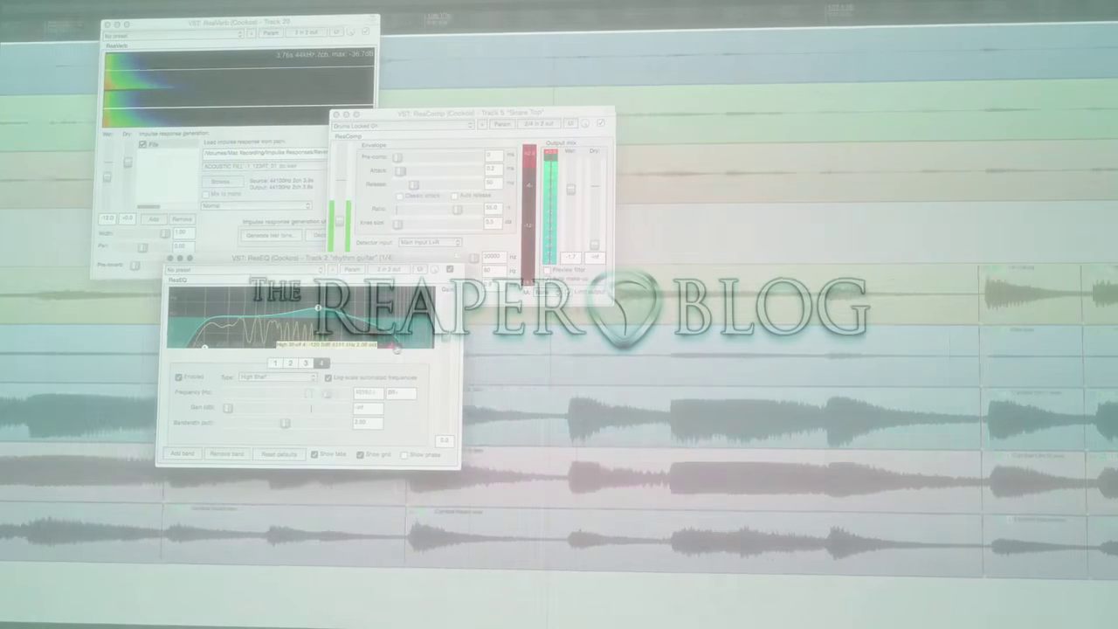
- Drag the ReaEQ band 4 high shelf up to about 16159 Hz
left_click_drag(394, 348, 417, 349)
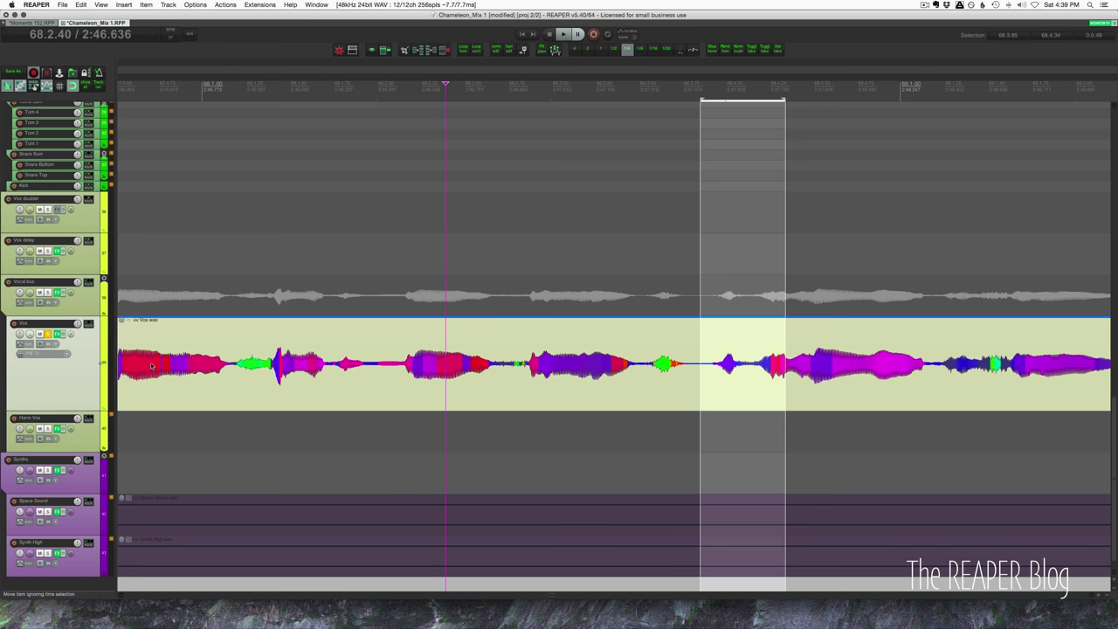
- Play the Vox vocal from just before the suspect phrase
left_click(182, 367)
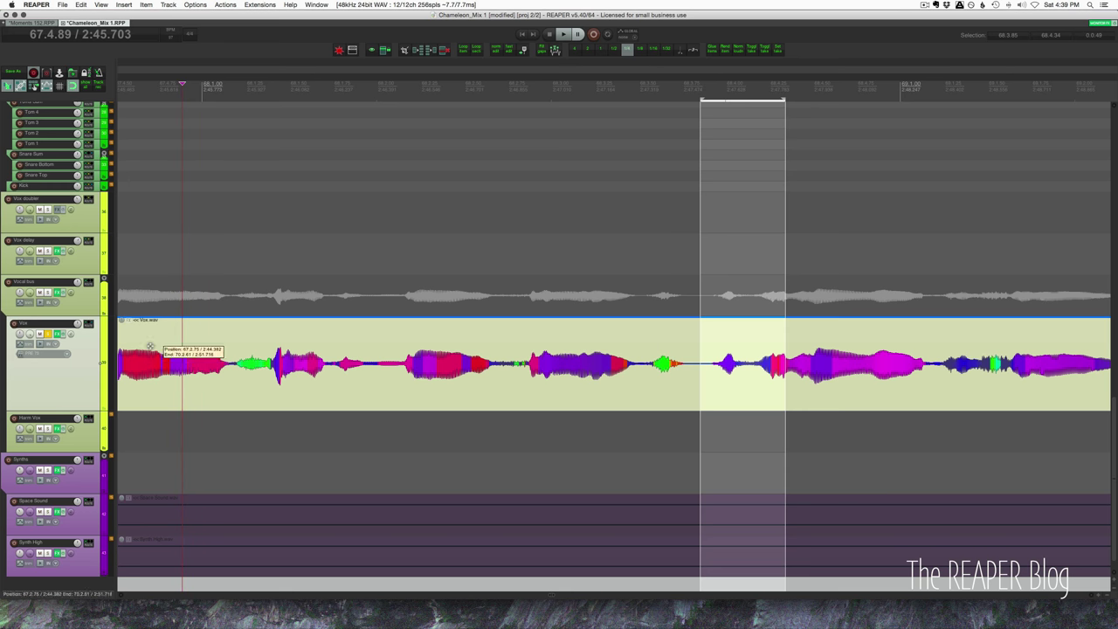
key("Left")
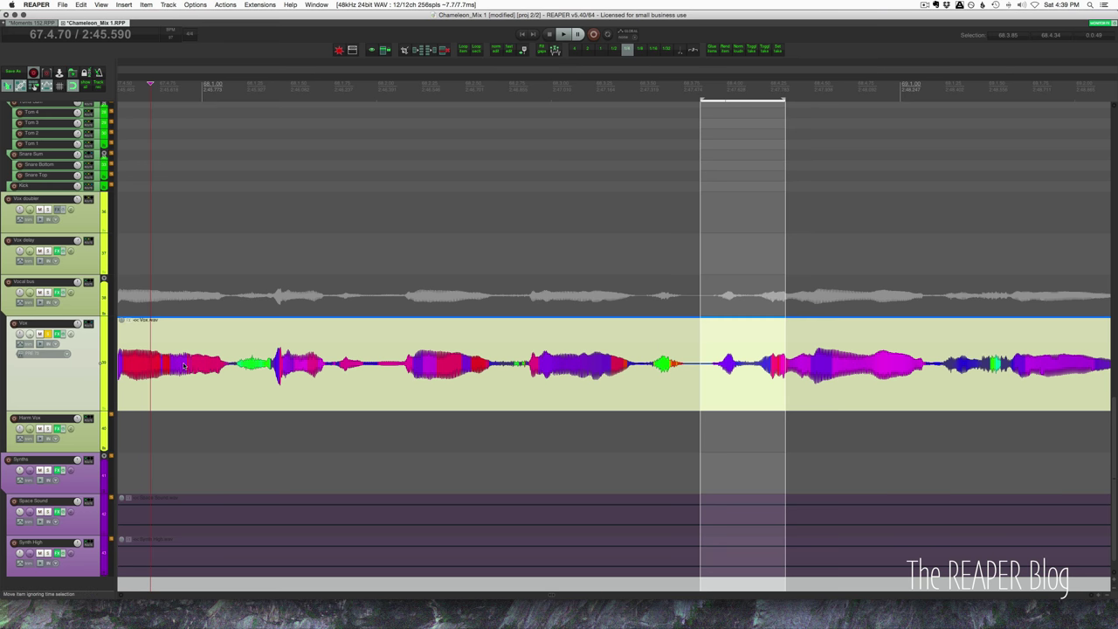
key("space")
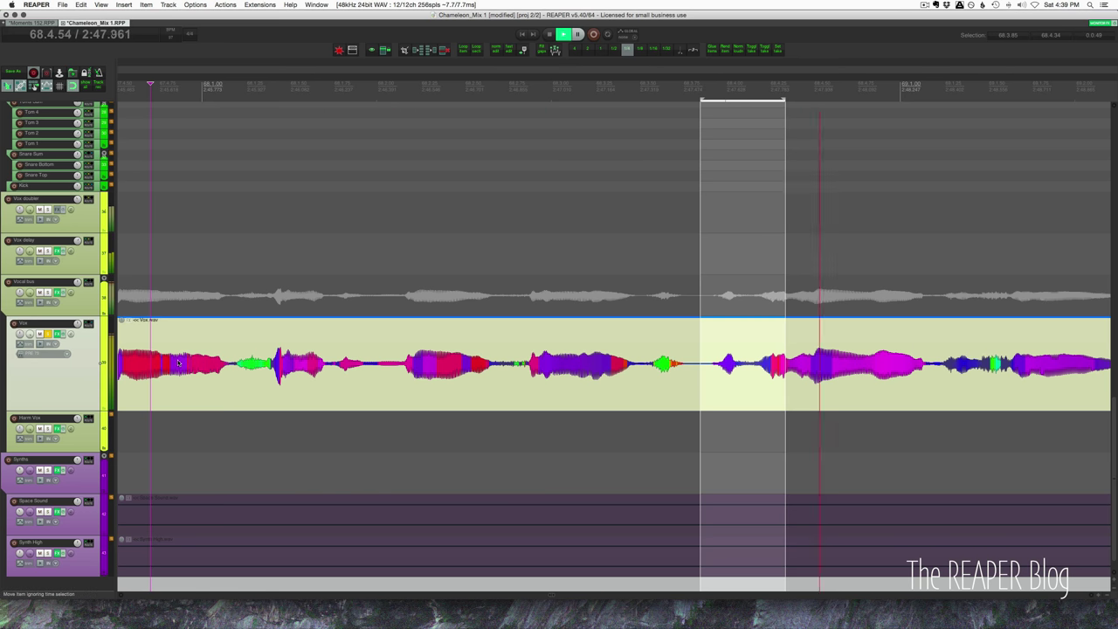
key("space")
- Audition a time range and narrow it down to the harsh sibilant near 68.2.48
scroll(253, 392, "left", 6)
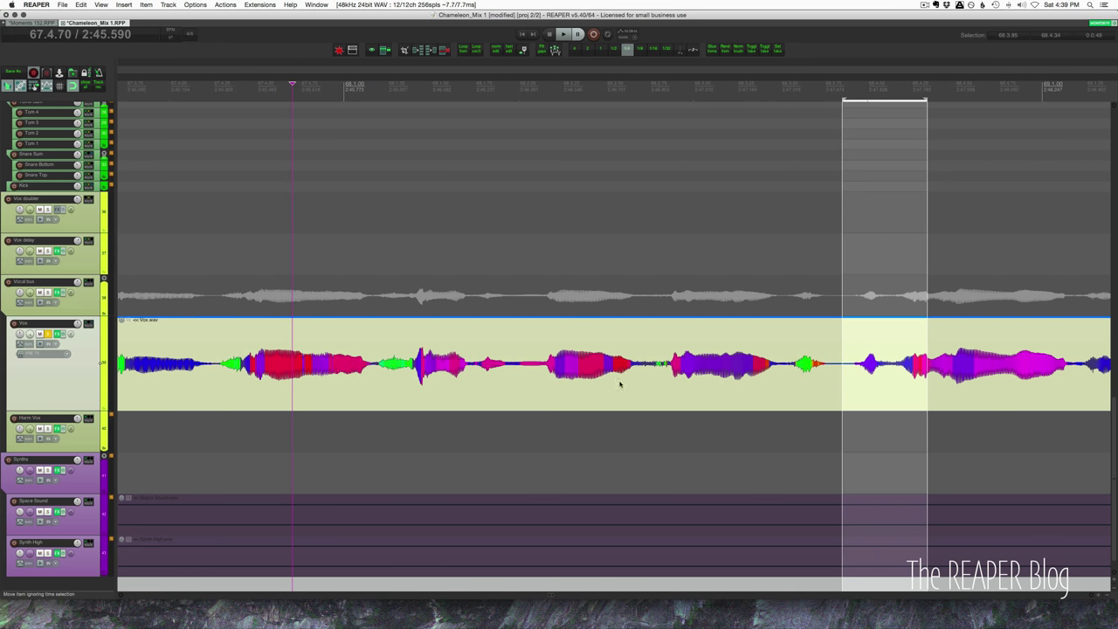
left_click_drag(616, 392, 736, 394)
key("space")
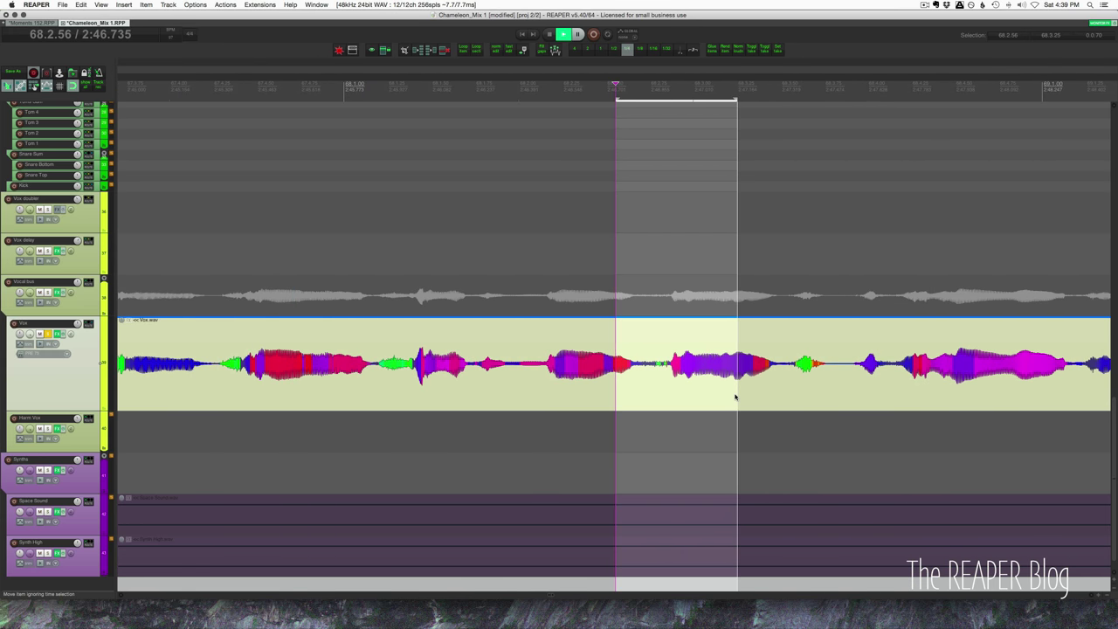
key("space")
left_click(455, 399)
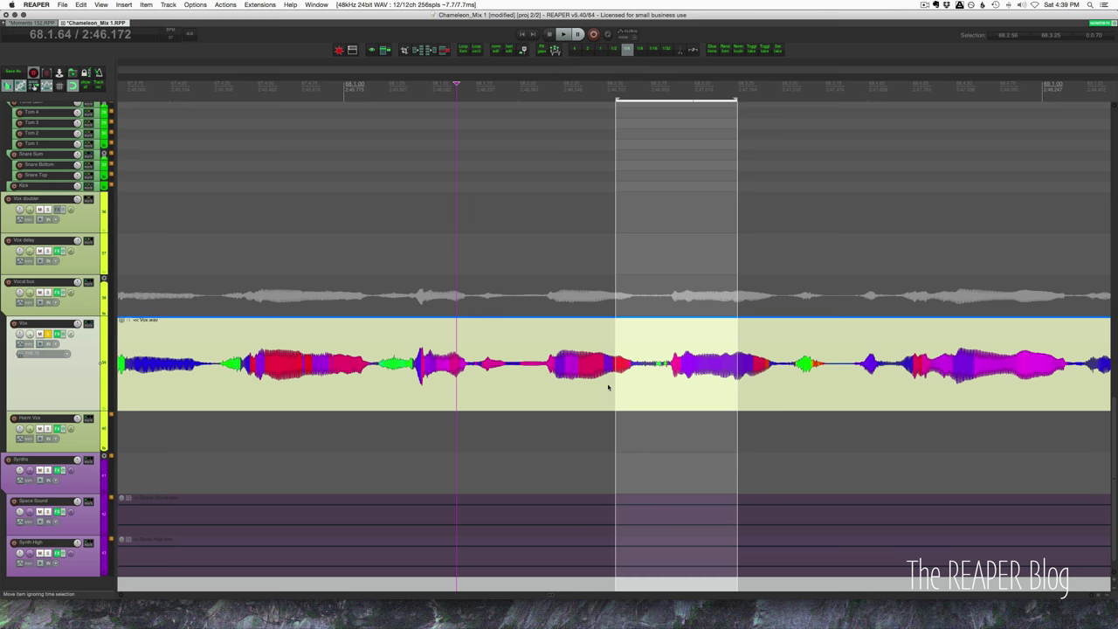
left_click(639, 386)
left_click_drag(634, 389, 663, 388)
- Split the Vox item at the start and end of the sibilant
left_click(639, 386)
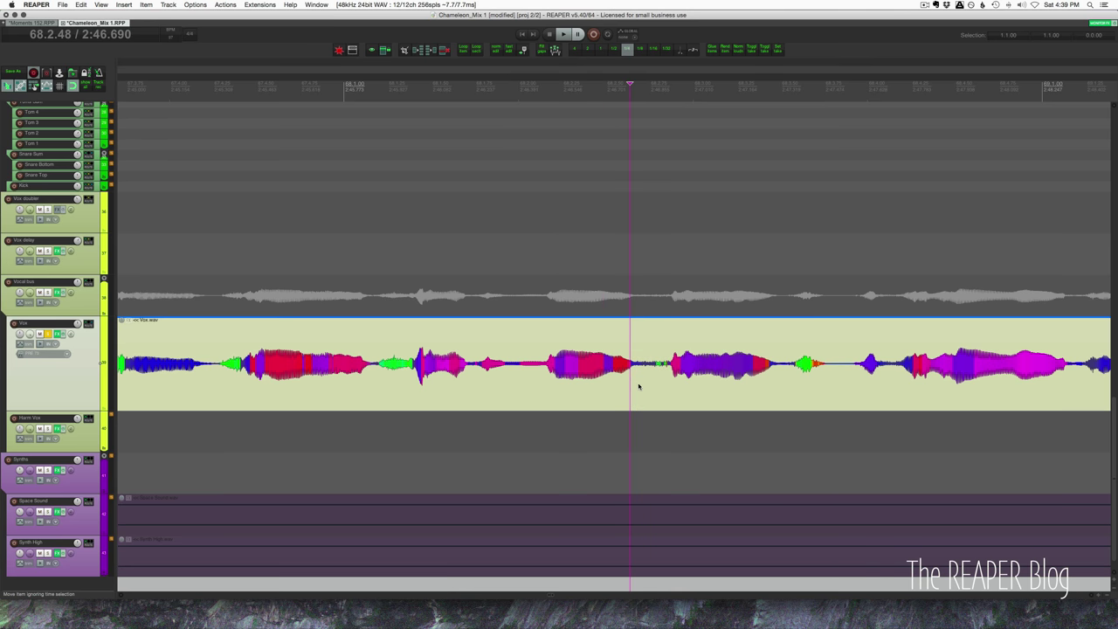
left_click(636, 374)
key("s")
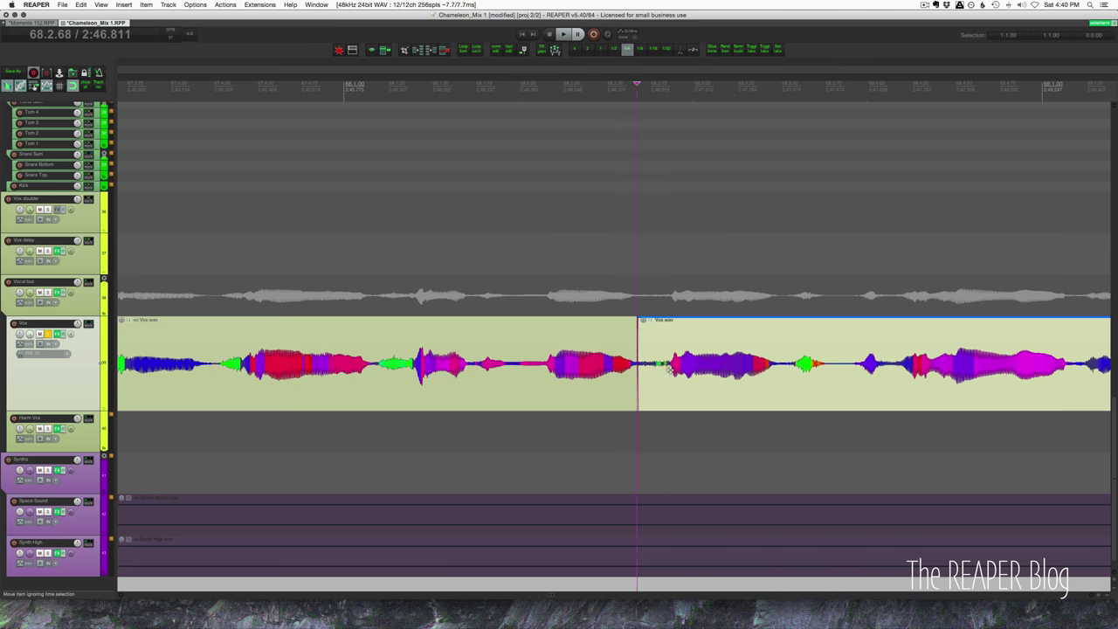
left_click(662, 384)
key("s")
- Extend the sibilant item's left edge earlier and add crossfades at both edges
scroll(686, 409, "up", 3)
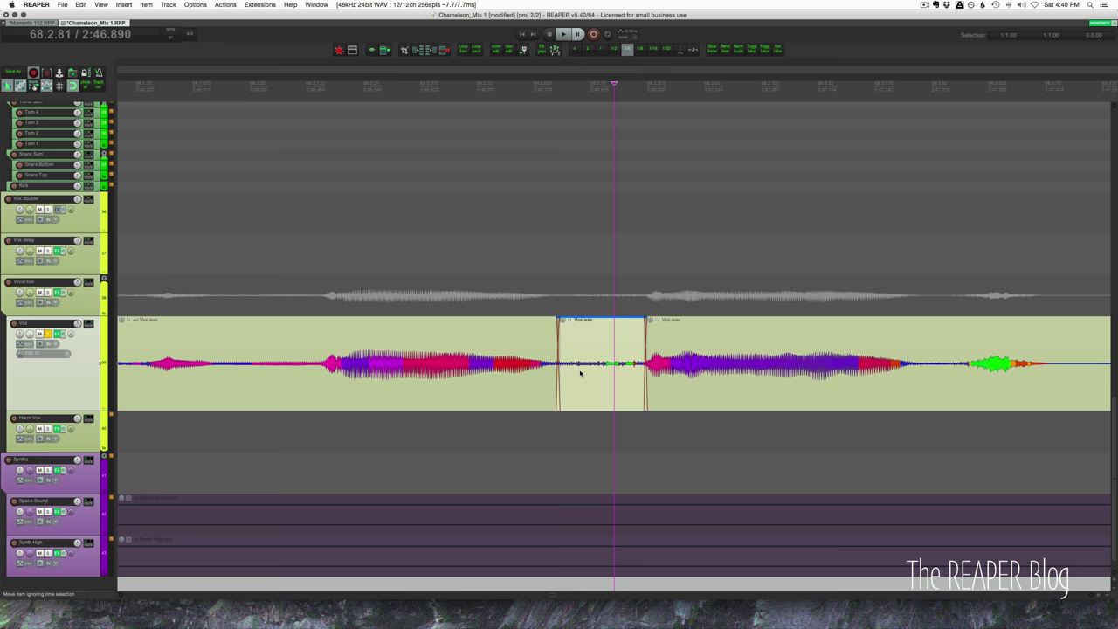
left_click_drag(557, 374, 530, 374)
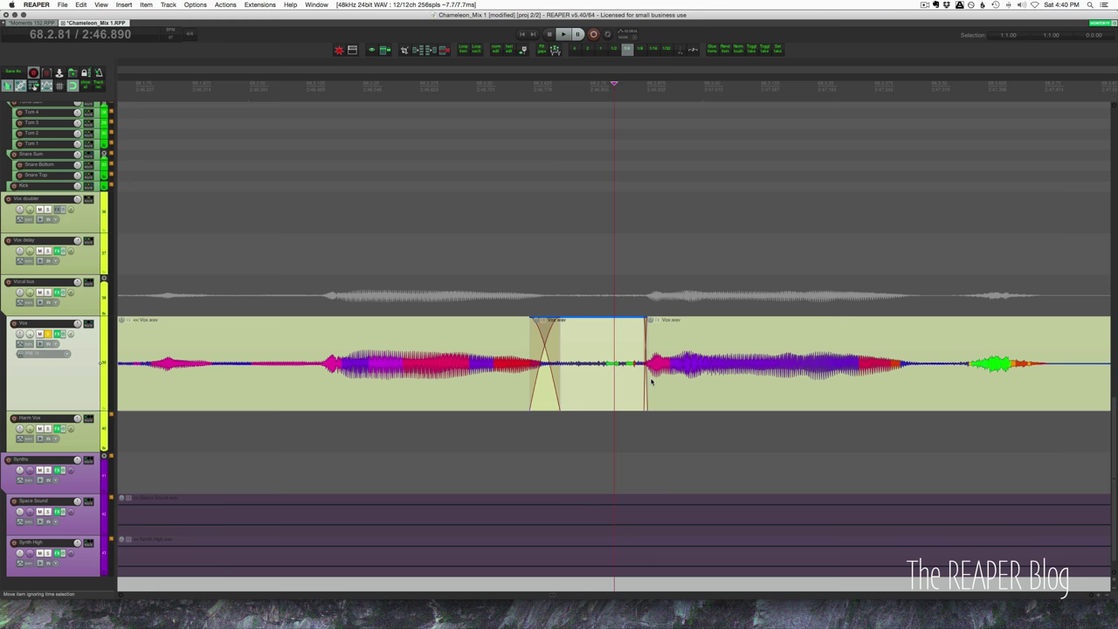
mouse_move(645, 375)
left_mouse_down()
mouse_move(629, 377)
mouse_move(650, 377)
left_mouse_up()
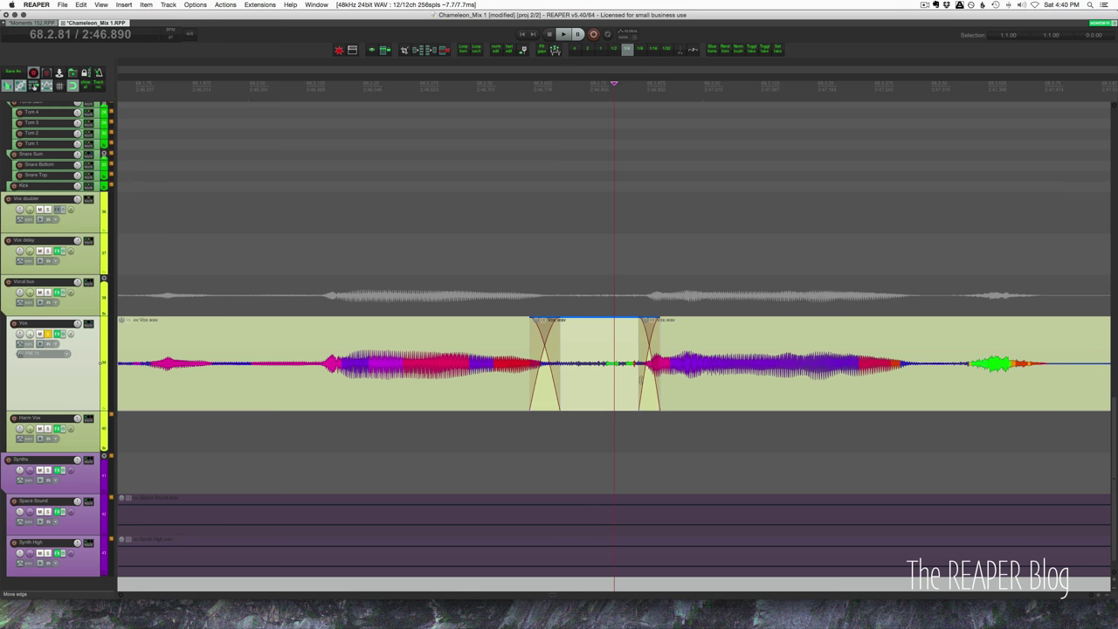
left_click_drag(642, 375, 643, 374)
left_click(586, 343)
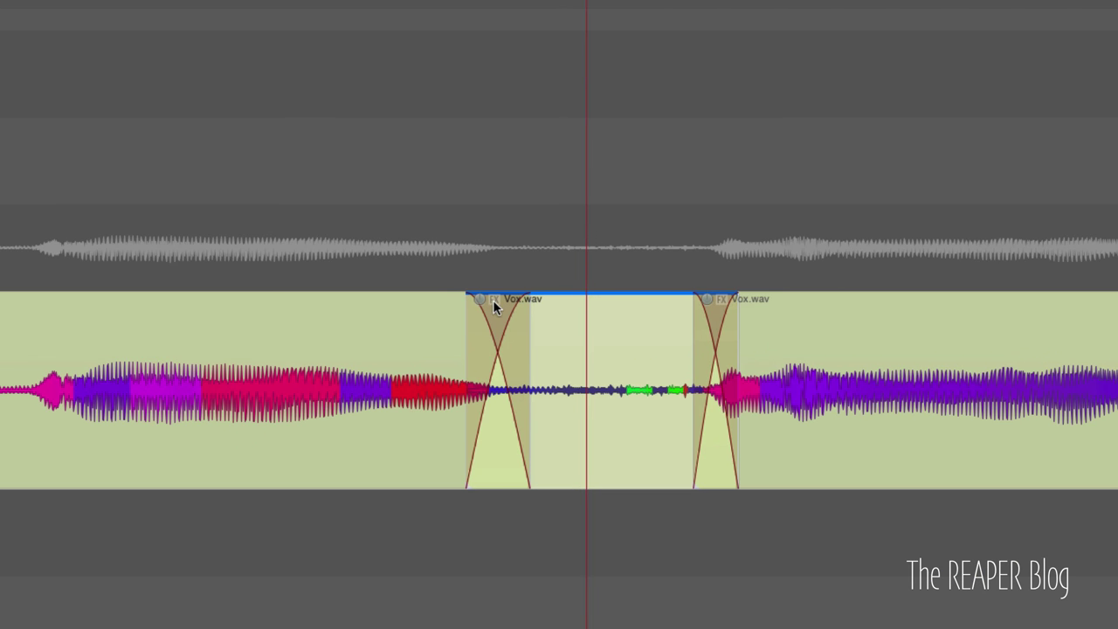
- Add the Voice > Reduce EFF FX chain to the sibilant item as a take ReaEQ
left_click(493, 300)
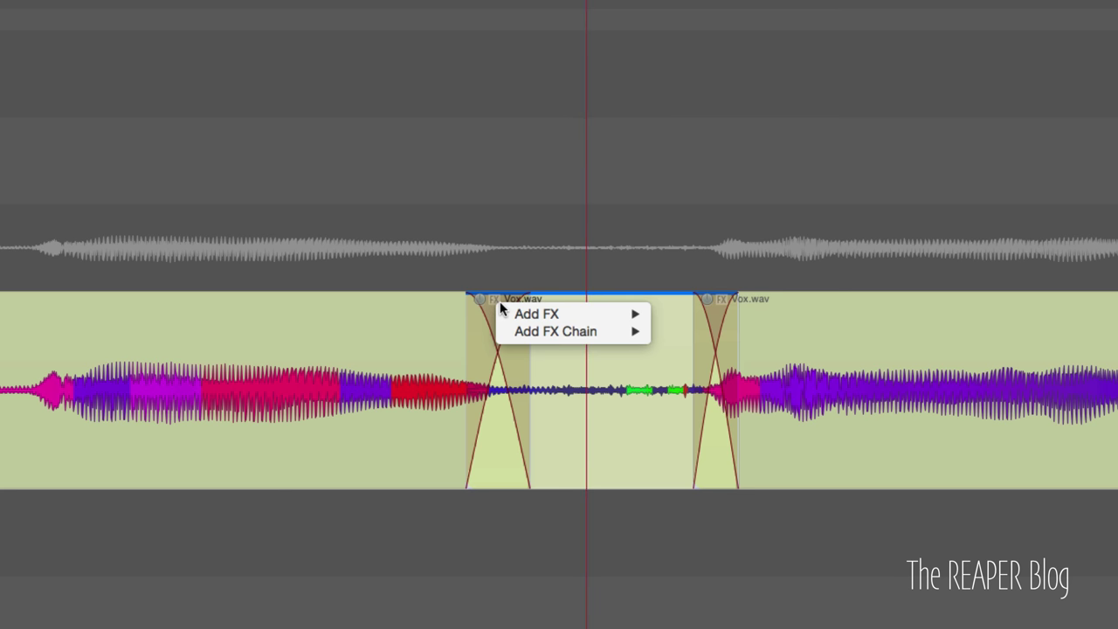
mouse_move(532, 316)
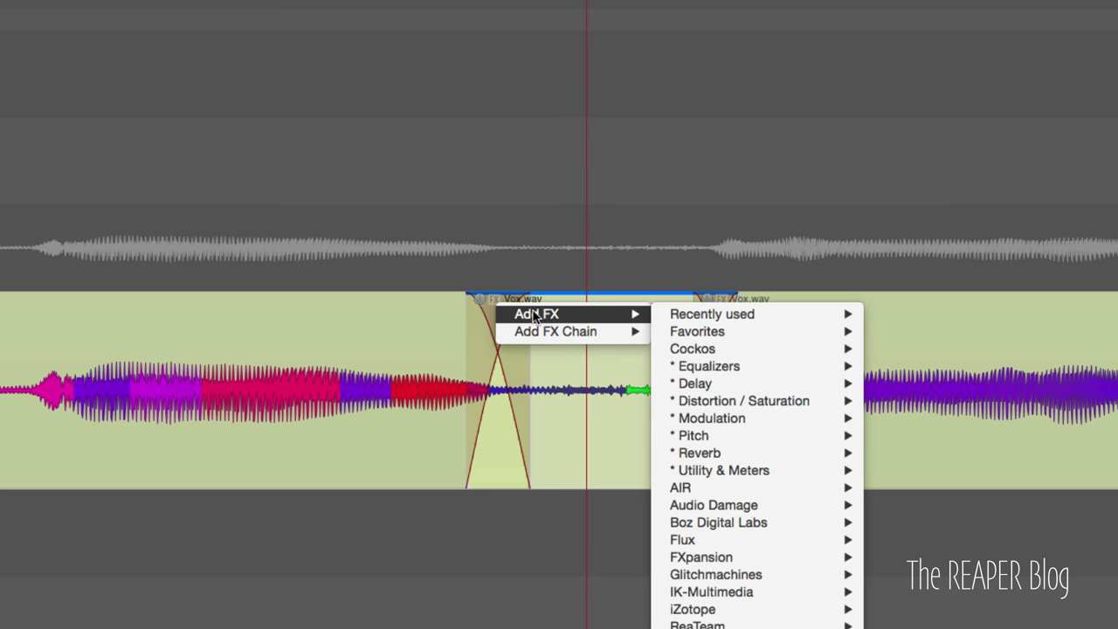
mouse_move(557, 333)
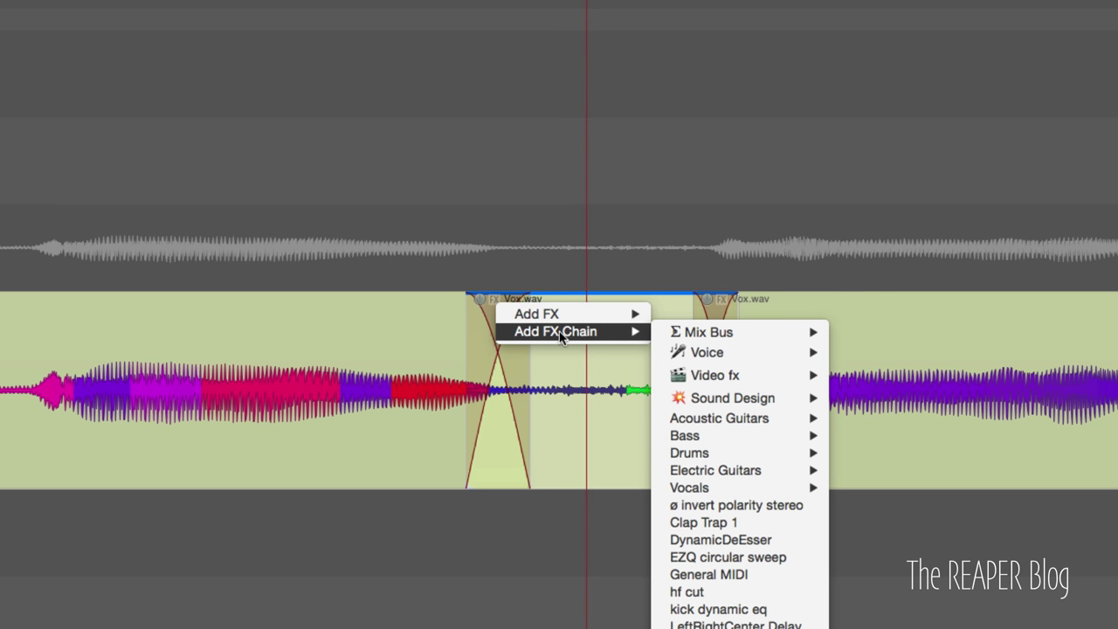
mouse_move(707, 352)
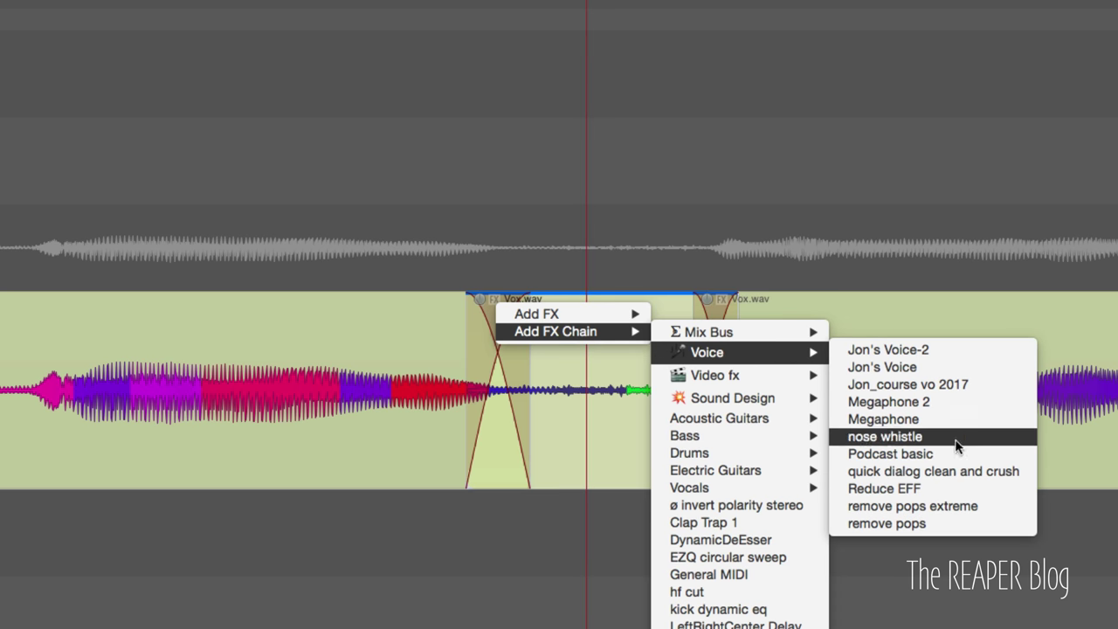
left_click(912, 488)
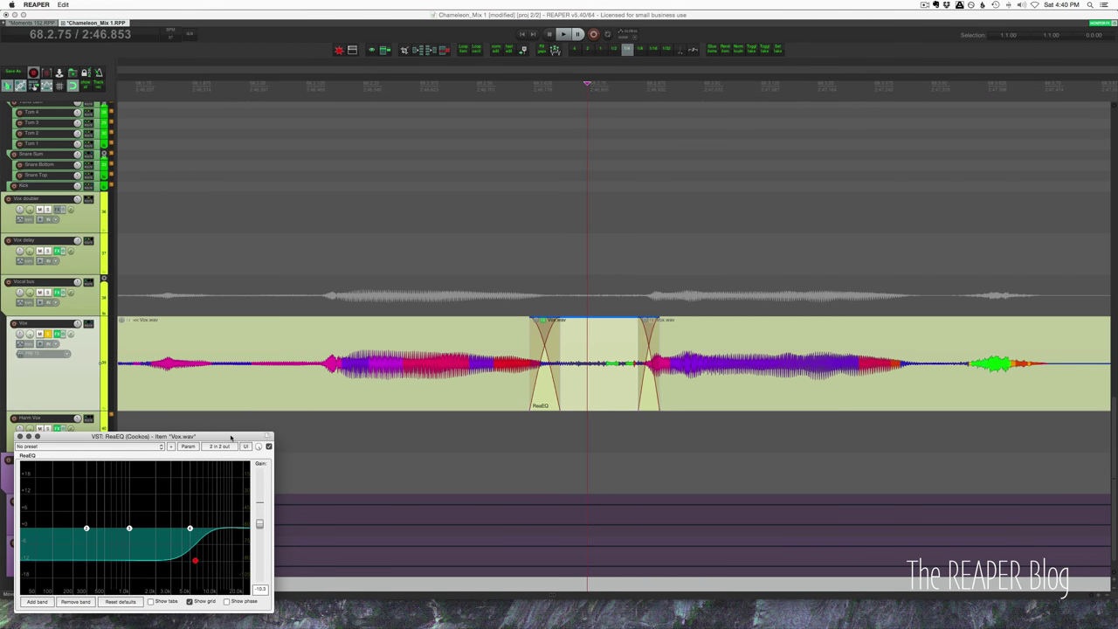
- Centre the ReaEQ window, play the passage, and toggle the EQ bypass off and back on
left_click_drag(230, 437, 566, 149)
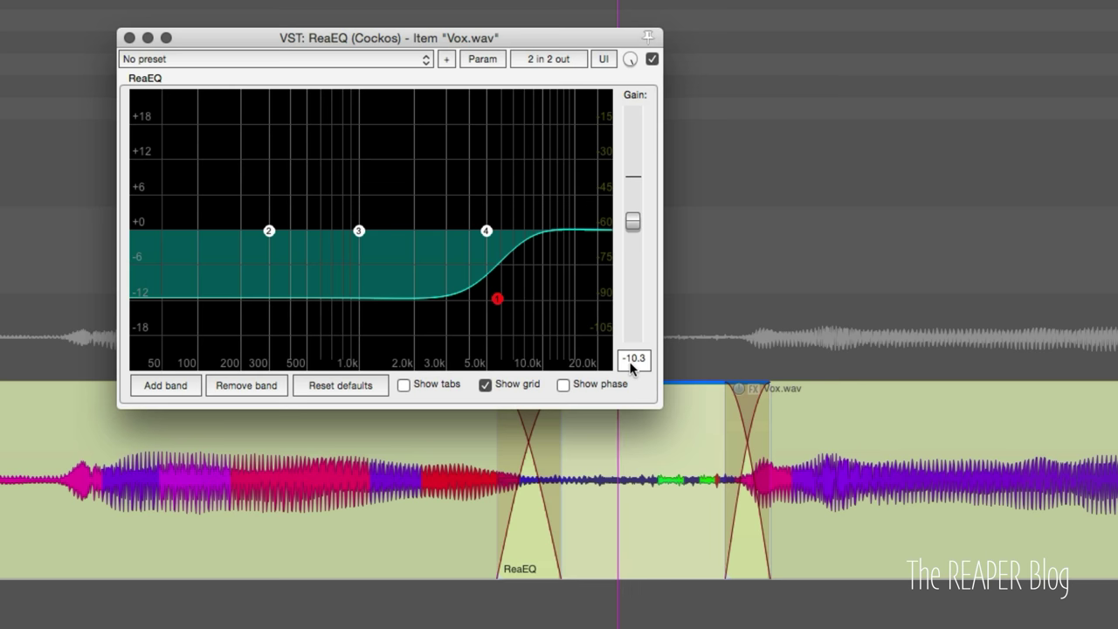
left_click(39, 537)
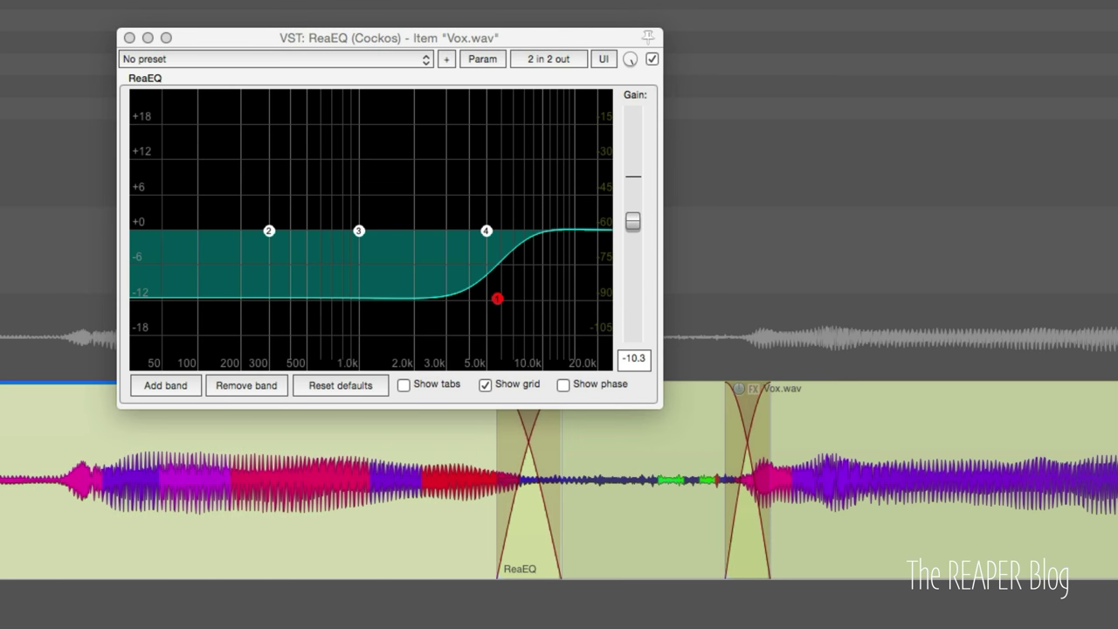
key("space")
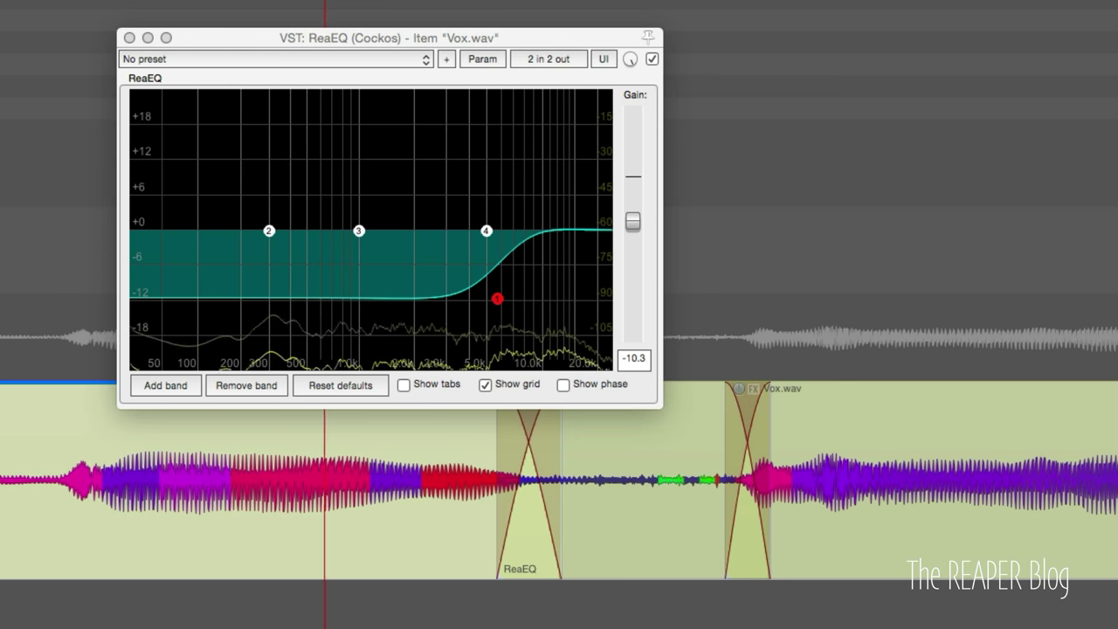
key("space")
left_click(652, 59)
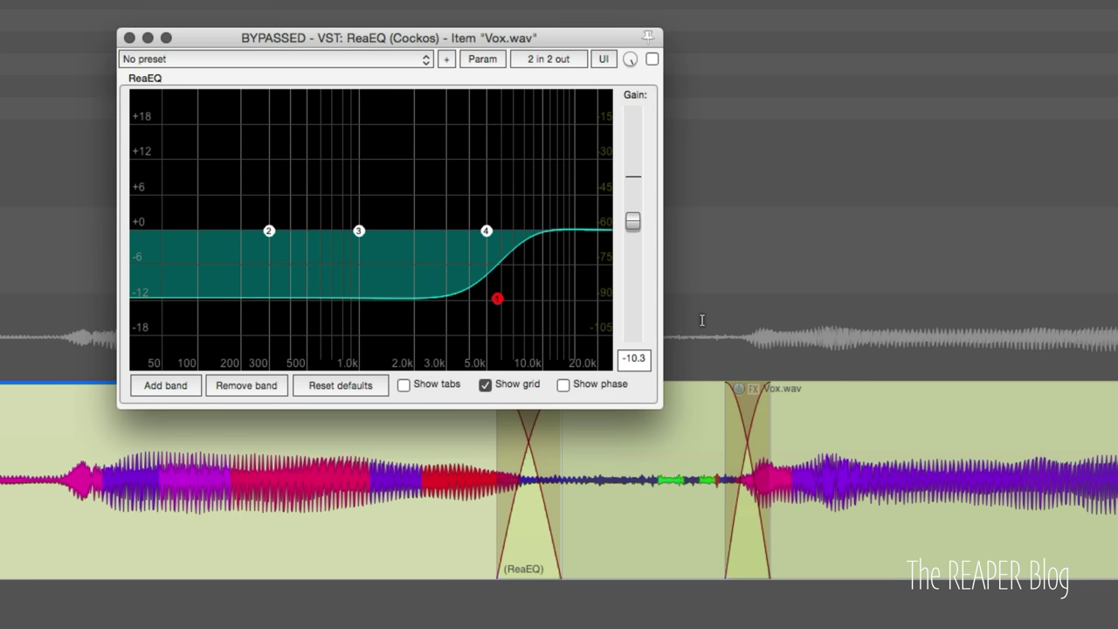
left_click(651, 62)
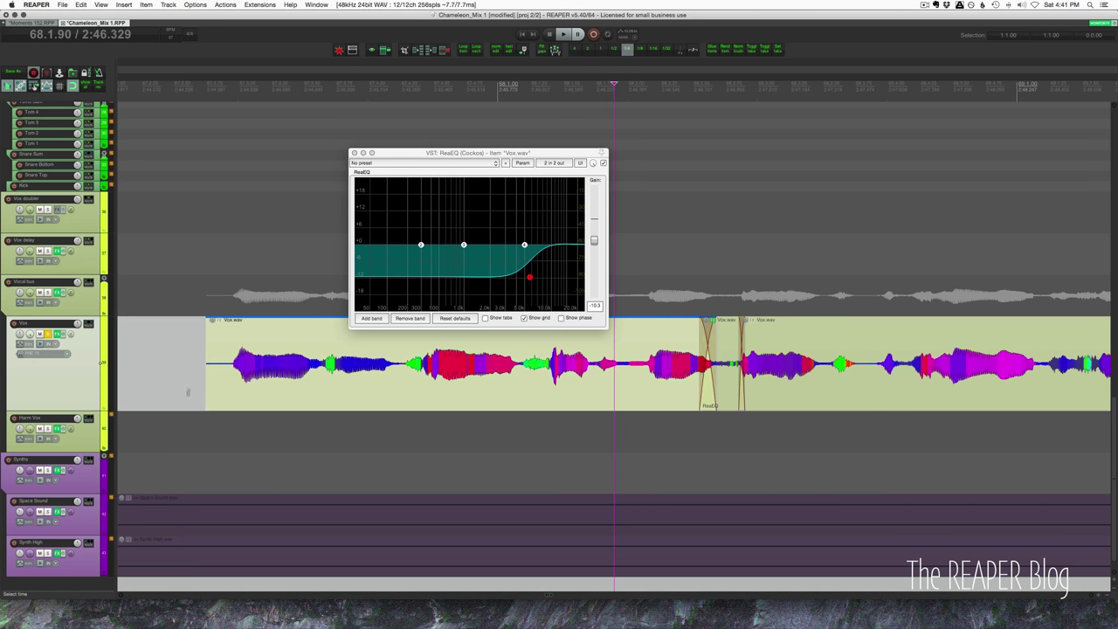
- Split the next harsh consonant near 69.3 into its own short Vox item and audition it
left_click(186, 390)
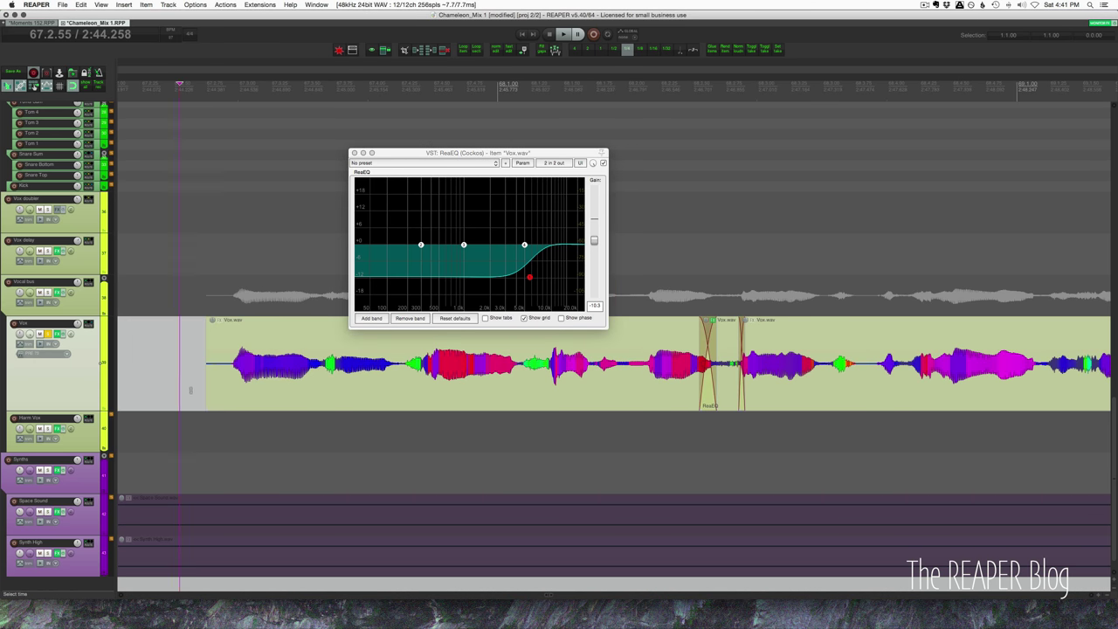
key("space")
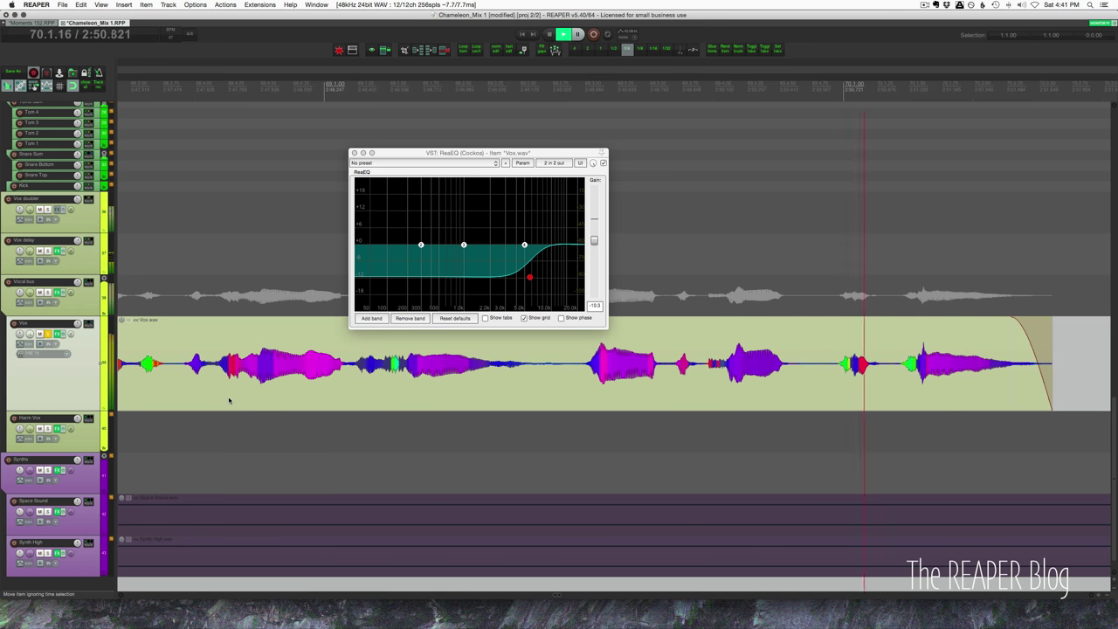
key("space")
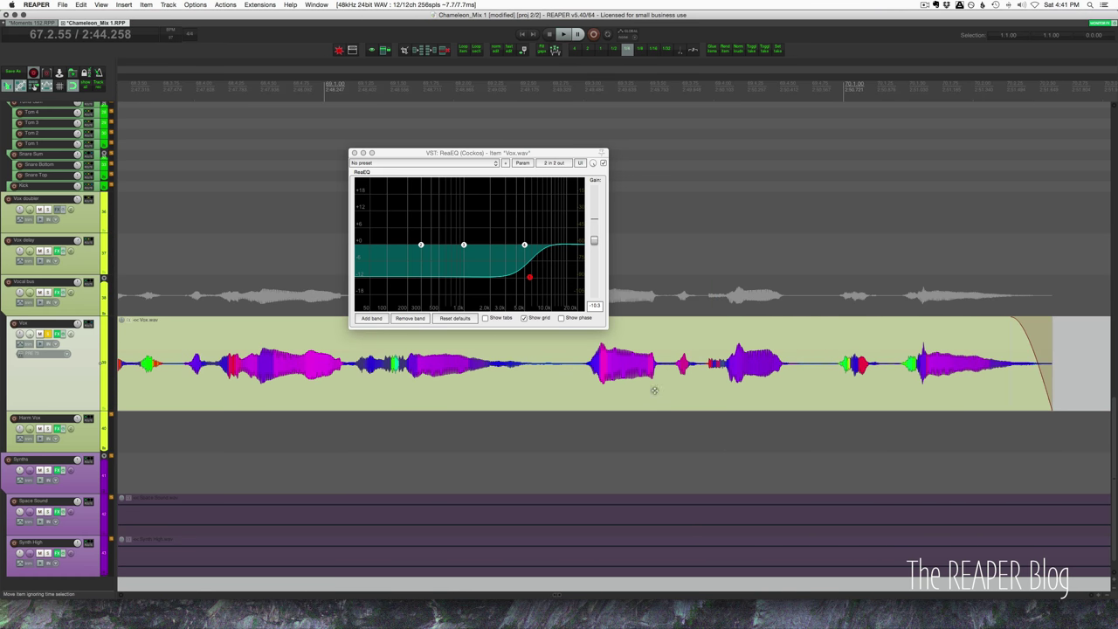
left_click(653, 390)
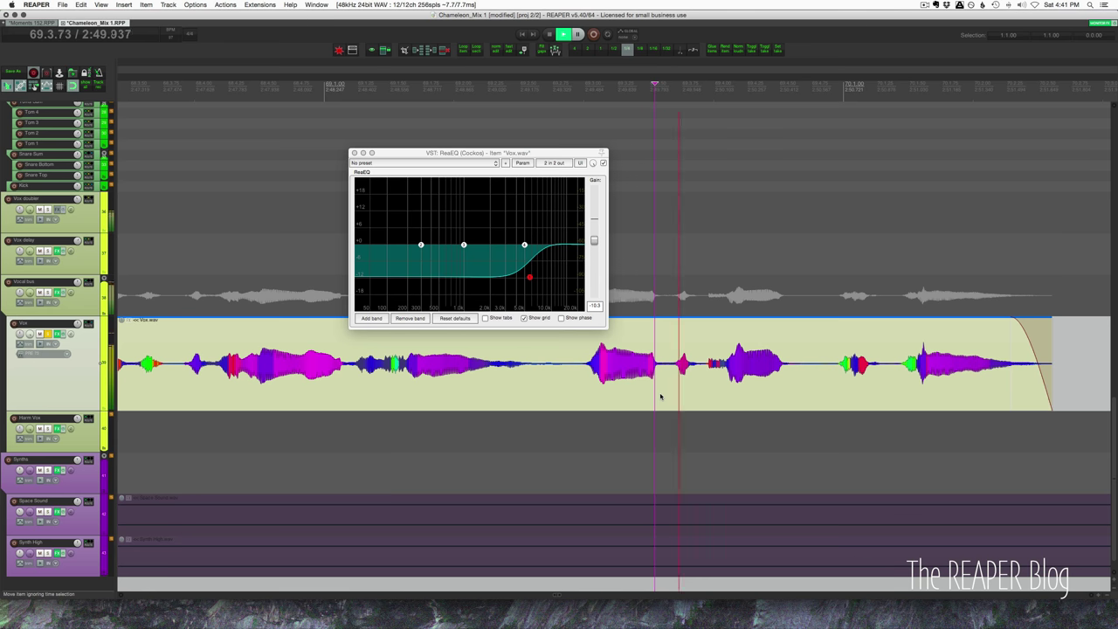
key("space")
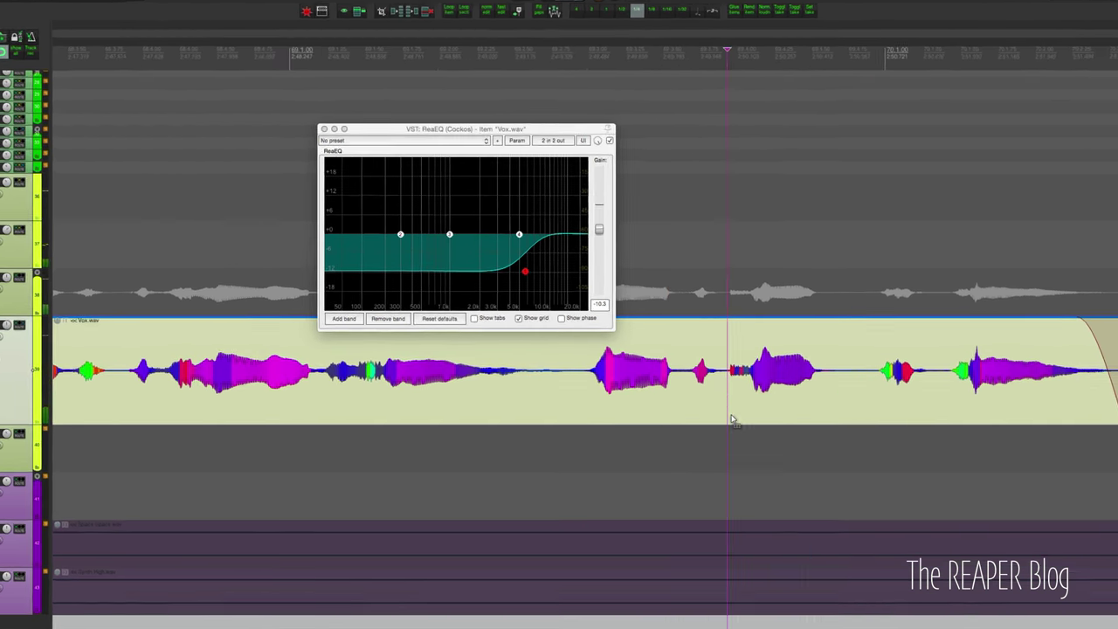
key("s")
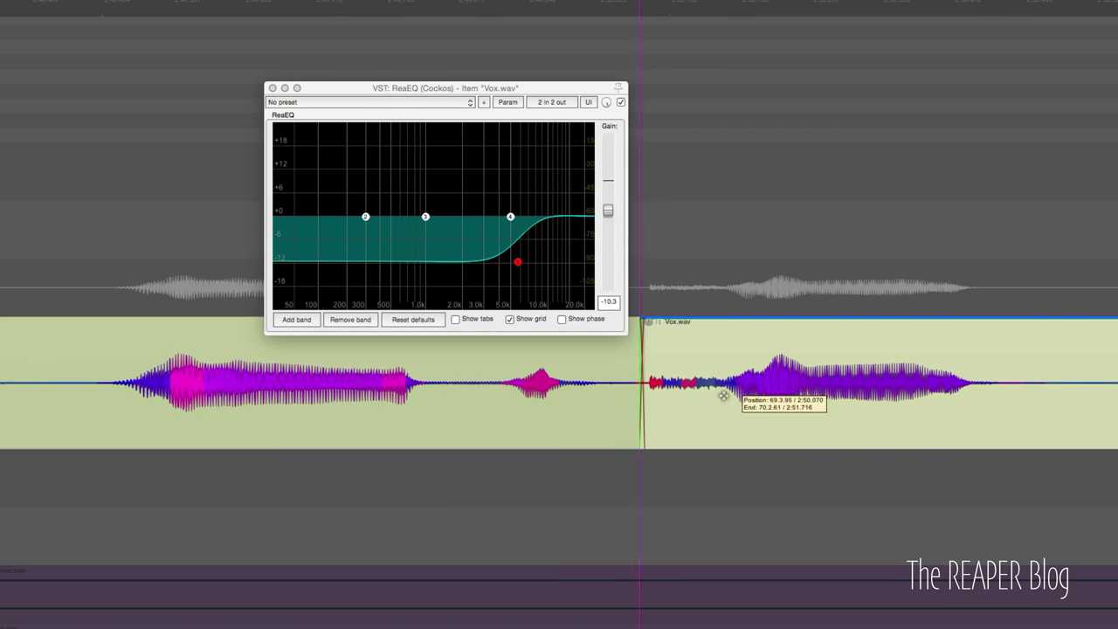
key("s")
key("space")
- Add ReaEQ from the recently used list to the short Vox piece
left_click(660, 325)
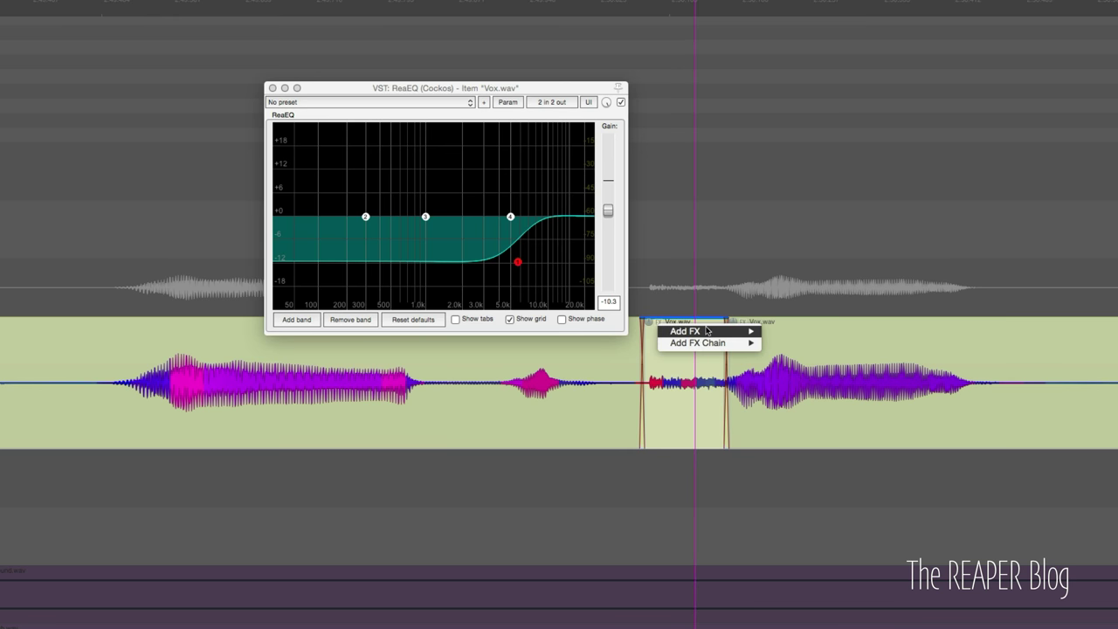
mouse_move(714, 345)
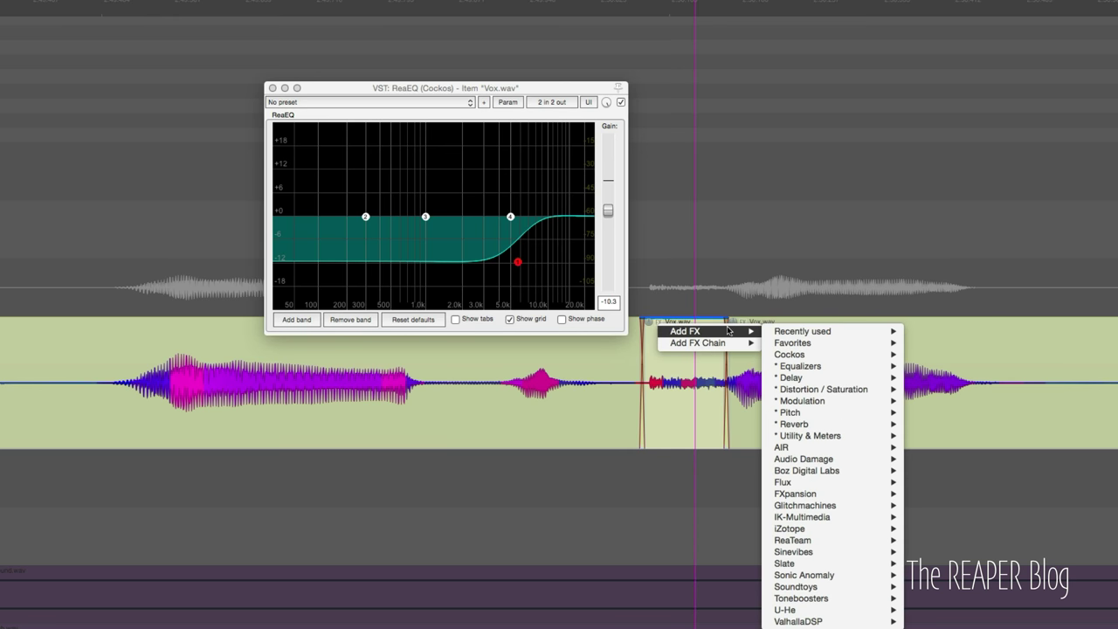
mouse_move(854, 330)
left_click(947, 335)
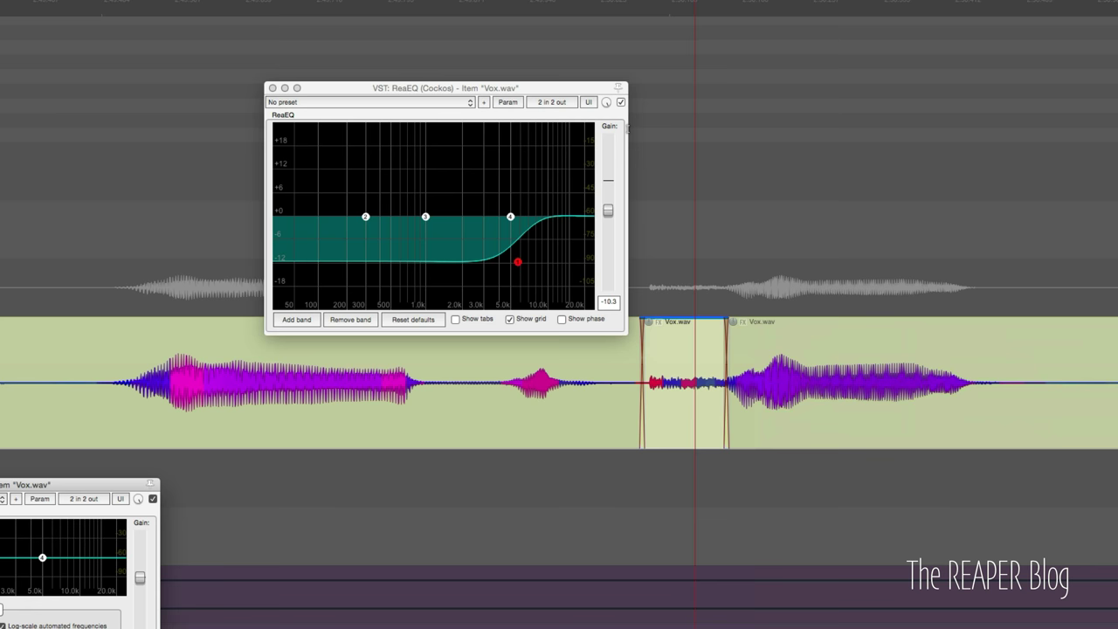
left_click_drag(102, 485, 456, 62)
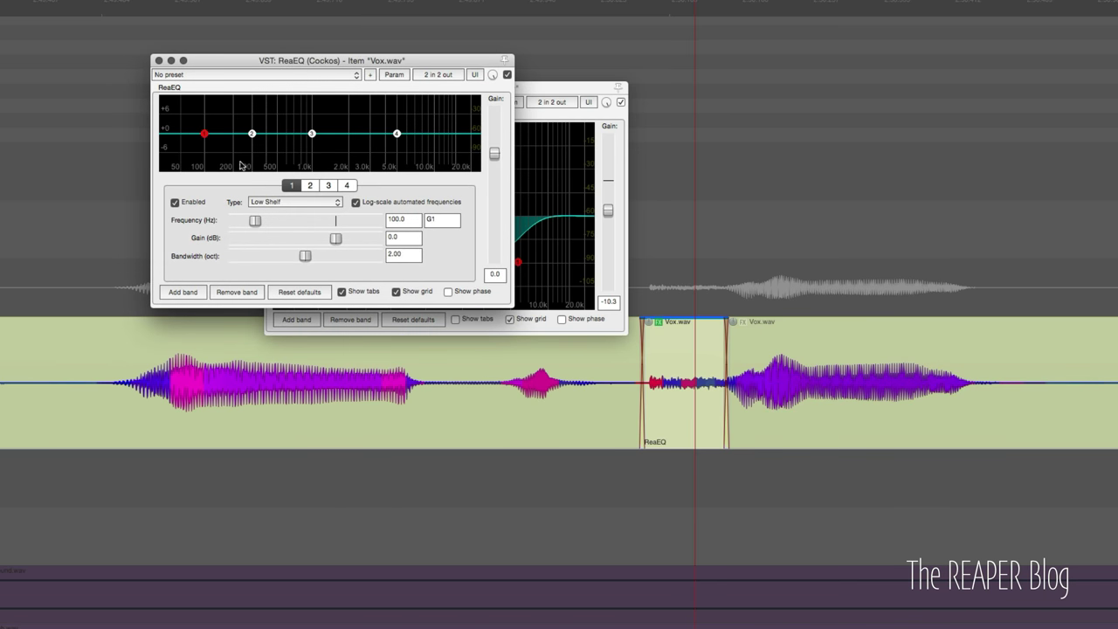
- Set a -10 dB low shelf near 1980 Hz and -5.7 dB output gain, then play
left_click_drag(213, 135, 262, 150)
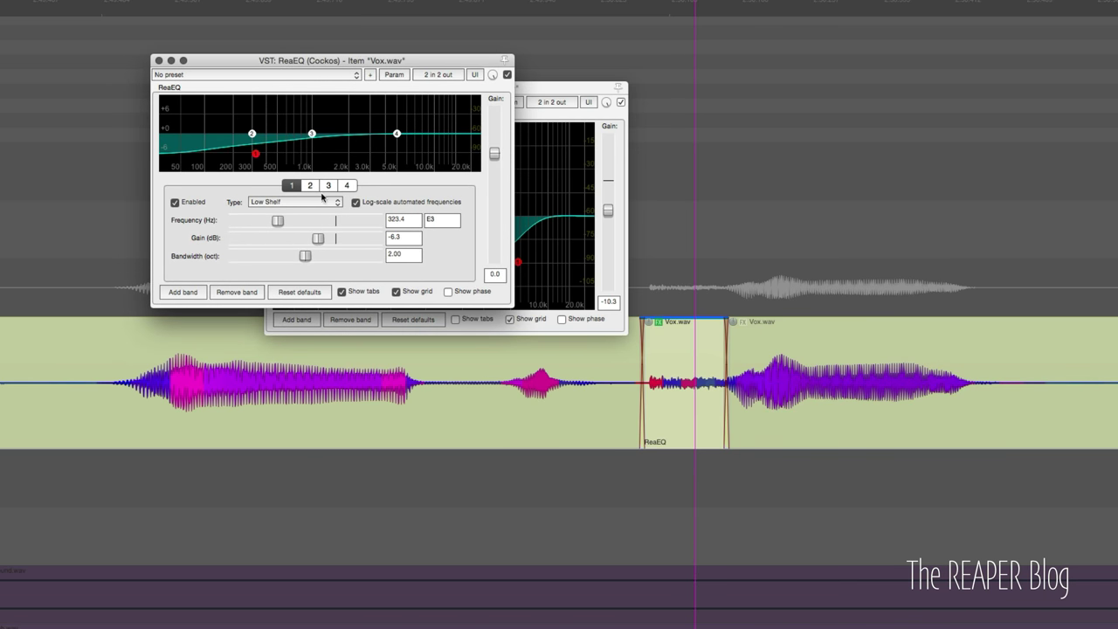
left_click(342, 292)
left_click_drag(251, 209, 347, 228)
left_click_drag(499, 163, 495, 174)
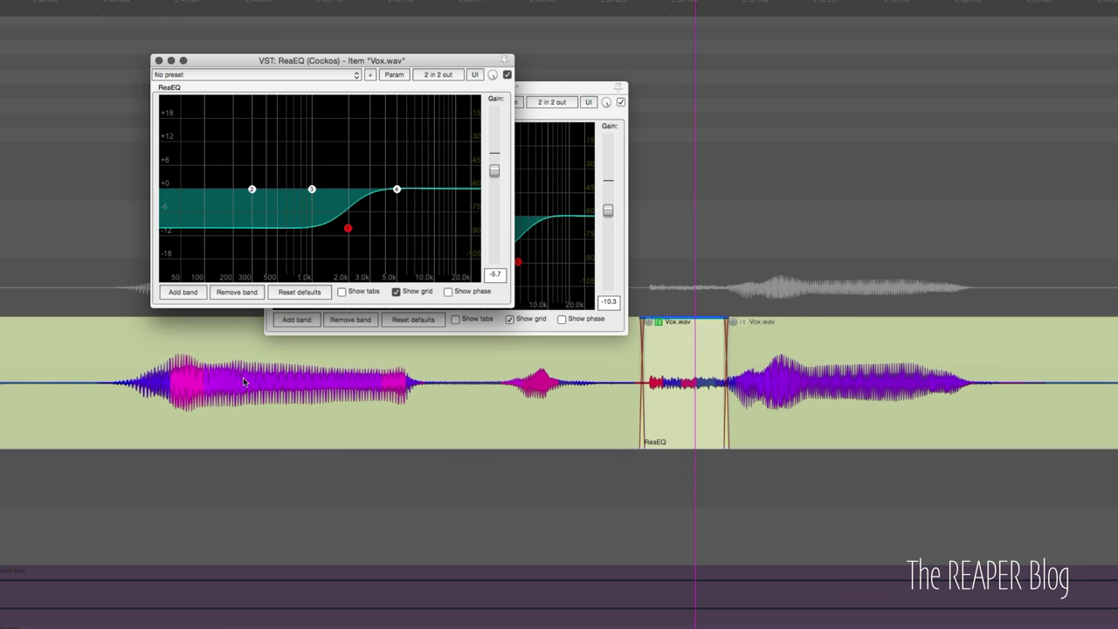
left_click(90, 411)
key("space")
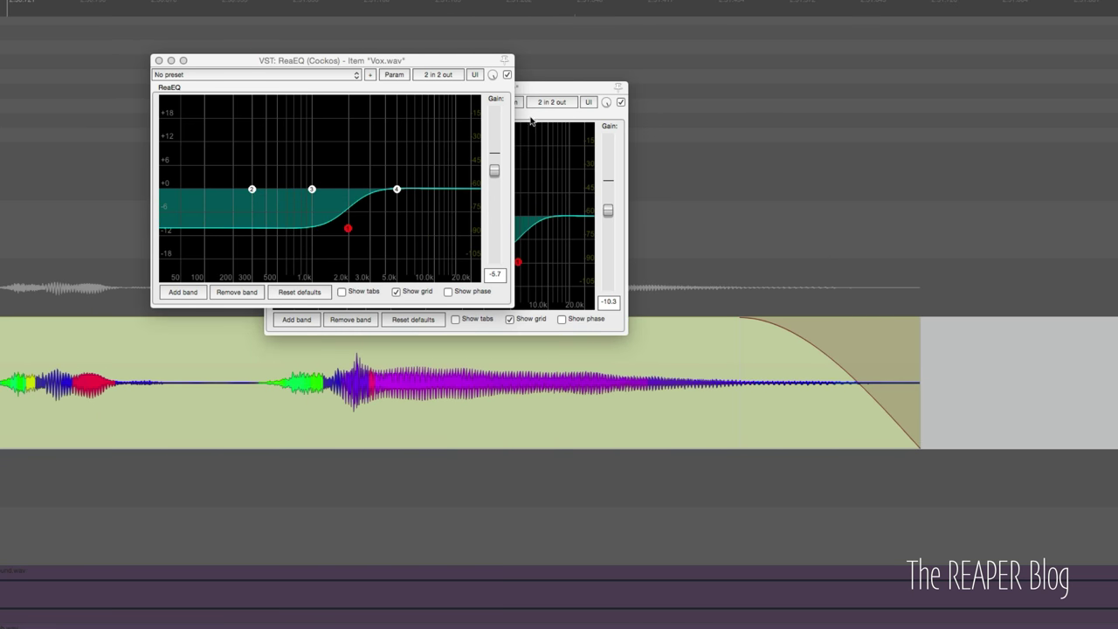
- Compare the EQ bypassed and active, then split another consonant and paste the ReaEQ onto it
left_click(509, 75)
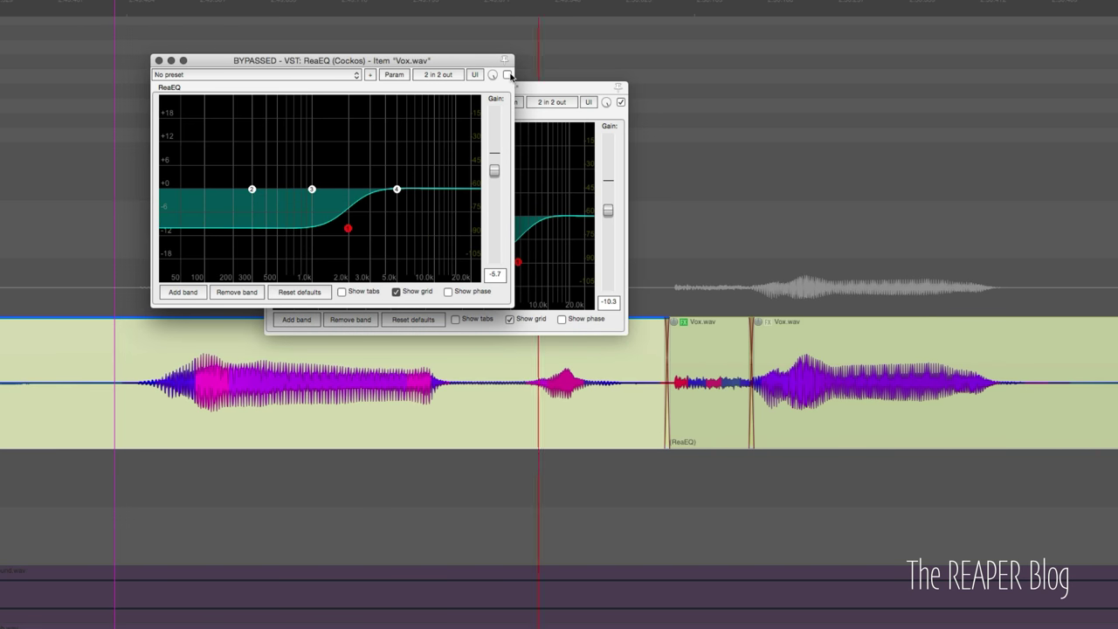
left_click(509, 75)
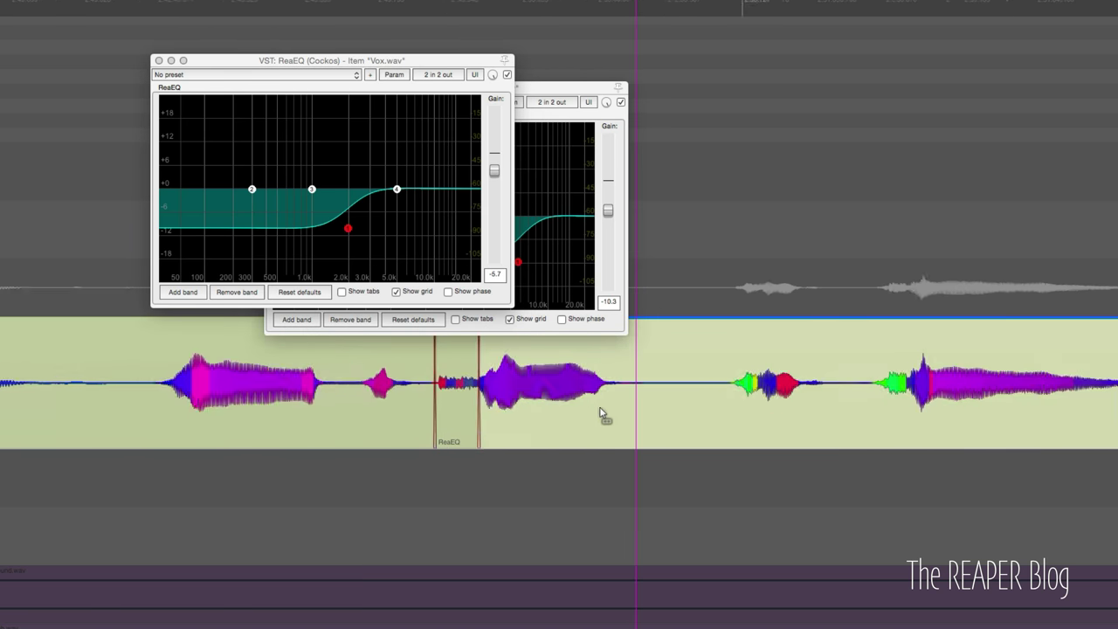
key("s")
key("s")
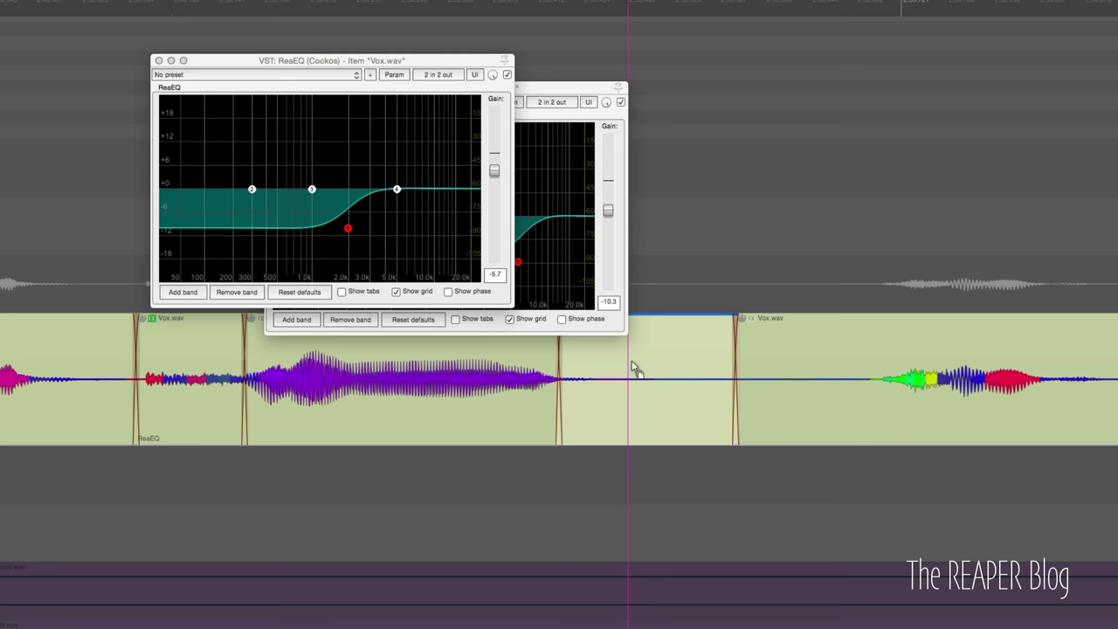
key("shift+e")
scroll(191, 410, "down", 3)
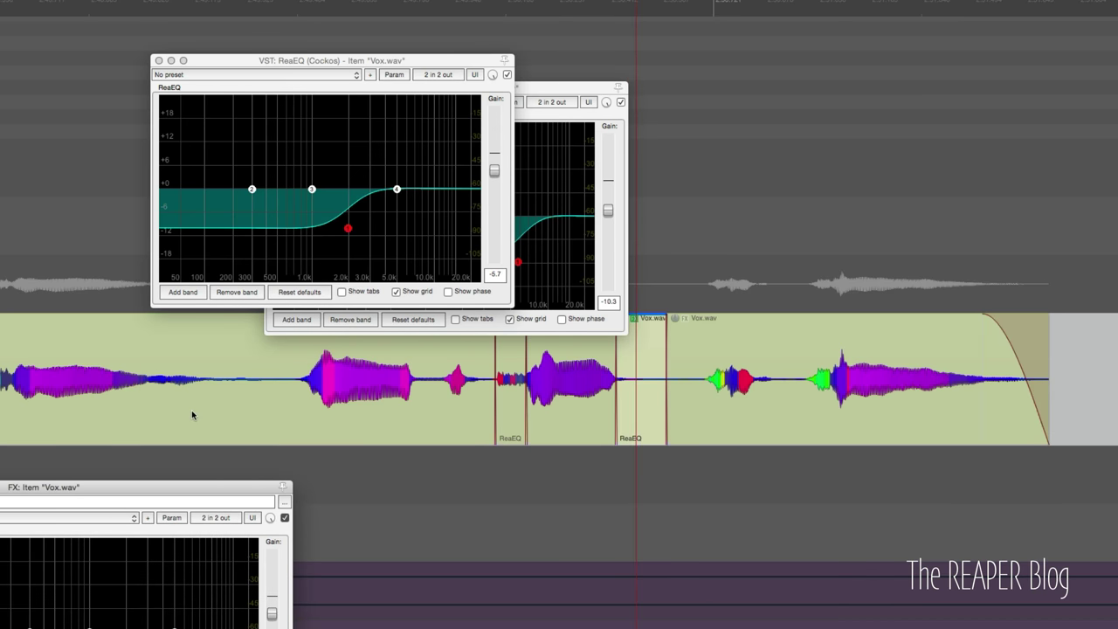
left_click(285, 423)
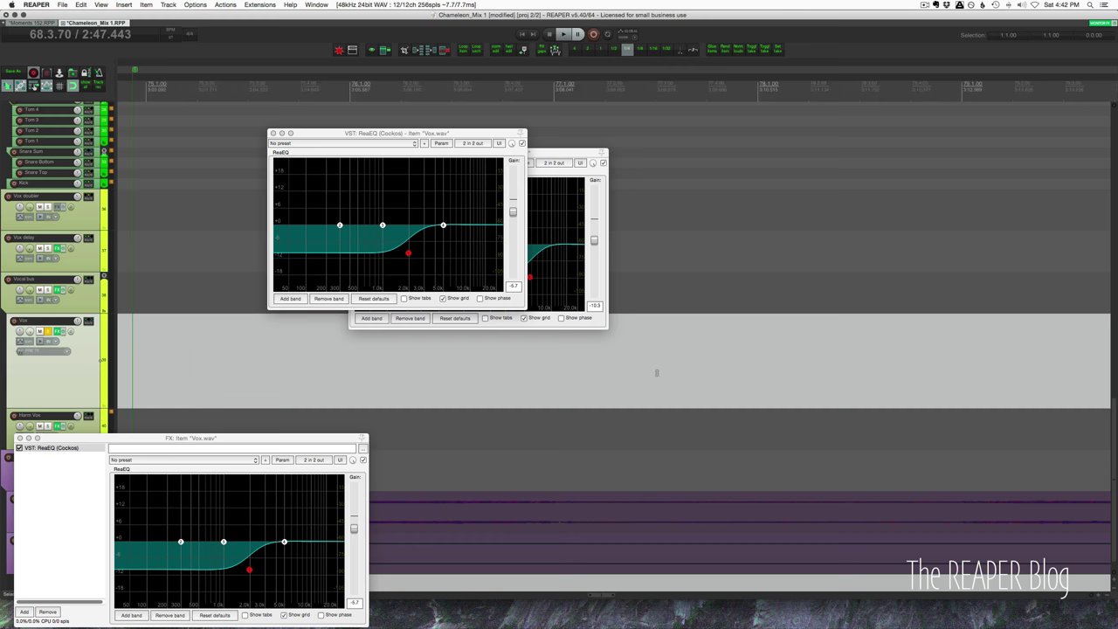
- Close the EQ windows and show the bar 92 Vox piece's ReaEQ with tabs hidden
scroll(655, 372, "right", 10)
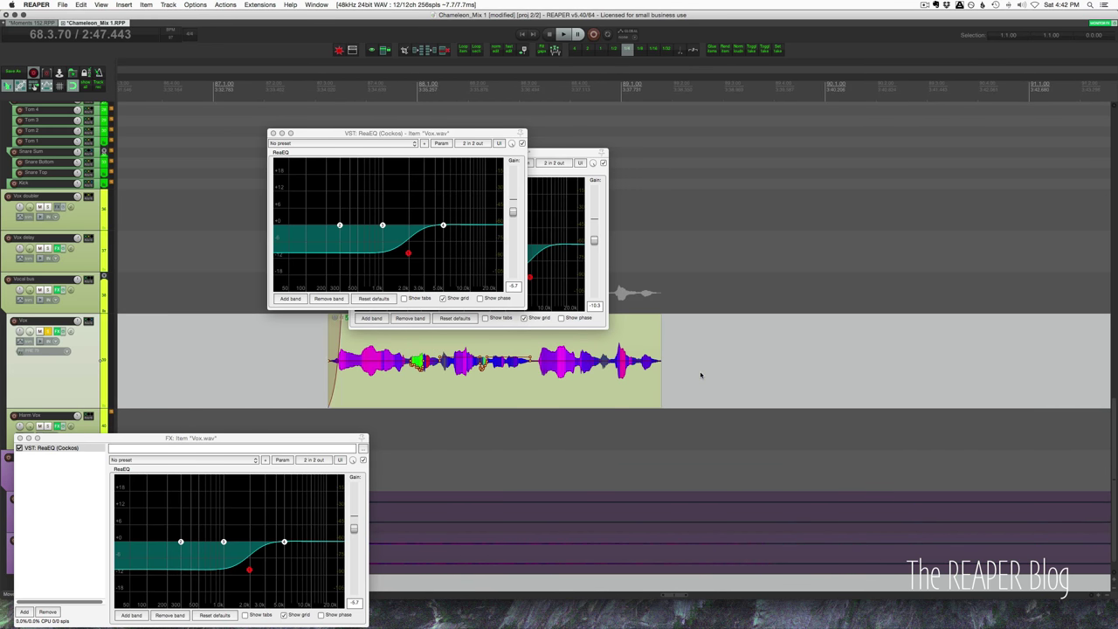
scroll(700, 376, "right", 6)
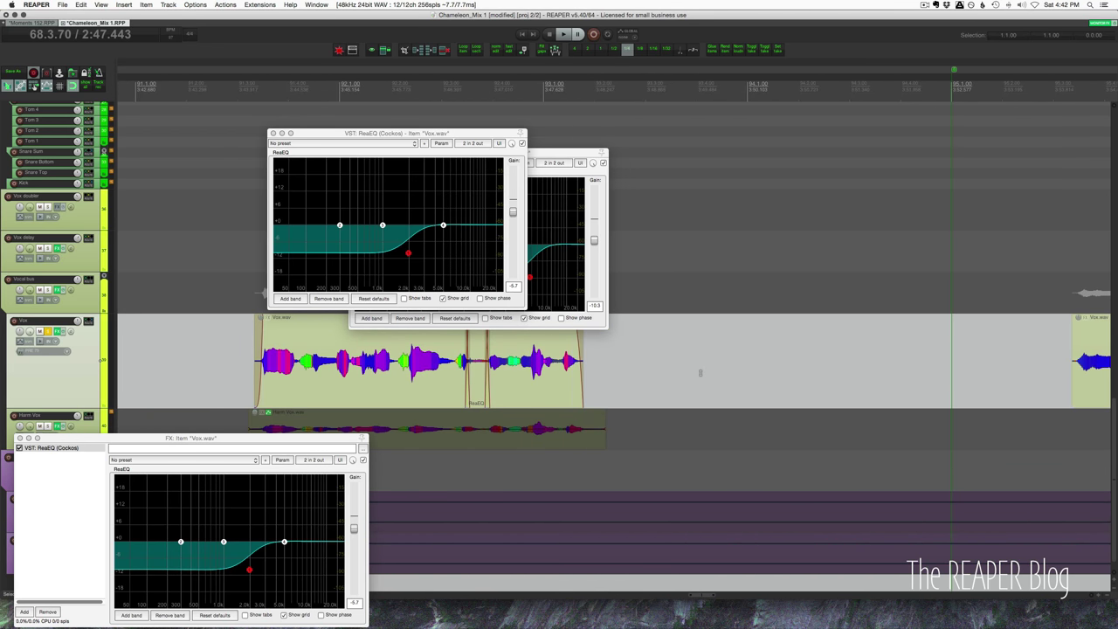
left_click(487, 394)
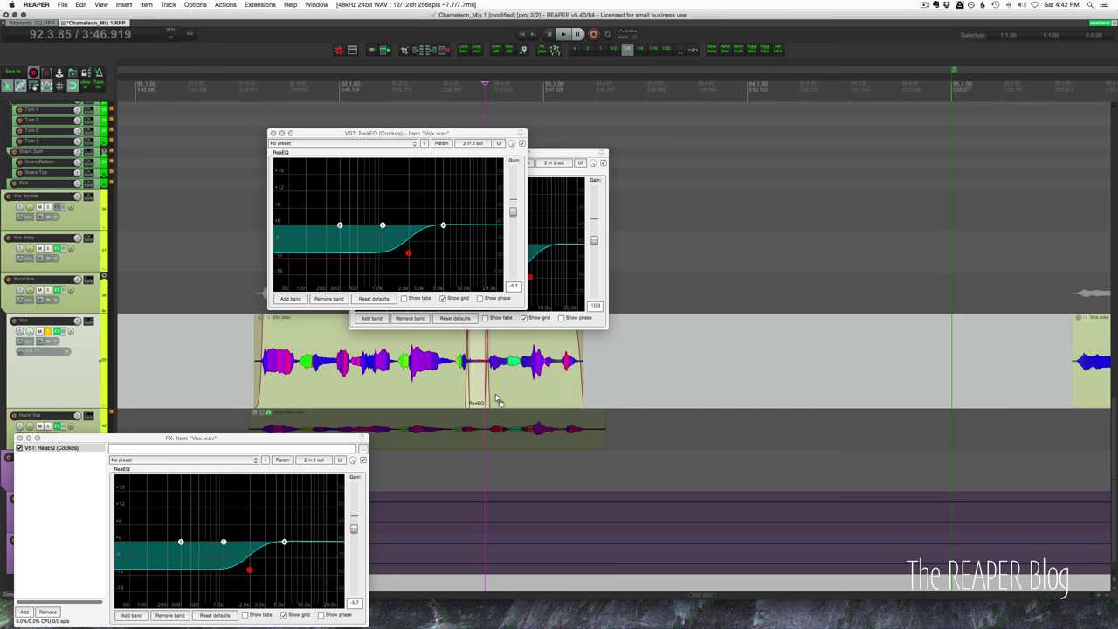
key("Escape")
scroll(509, 387, "up", 5)
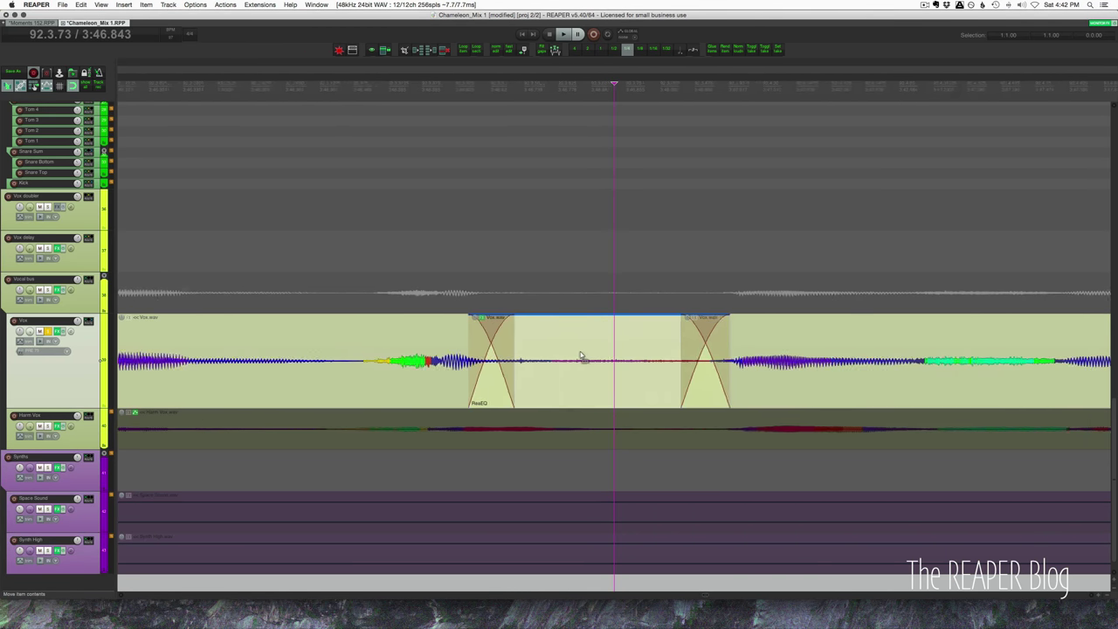
scroll(581, 356, "down", 2)
left_click(522, 402)
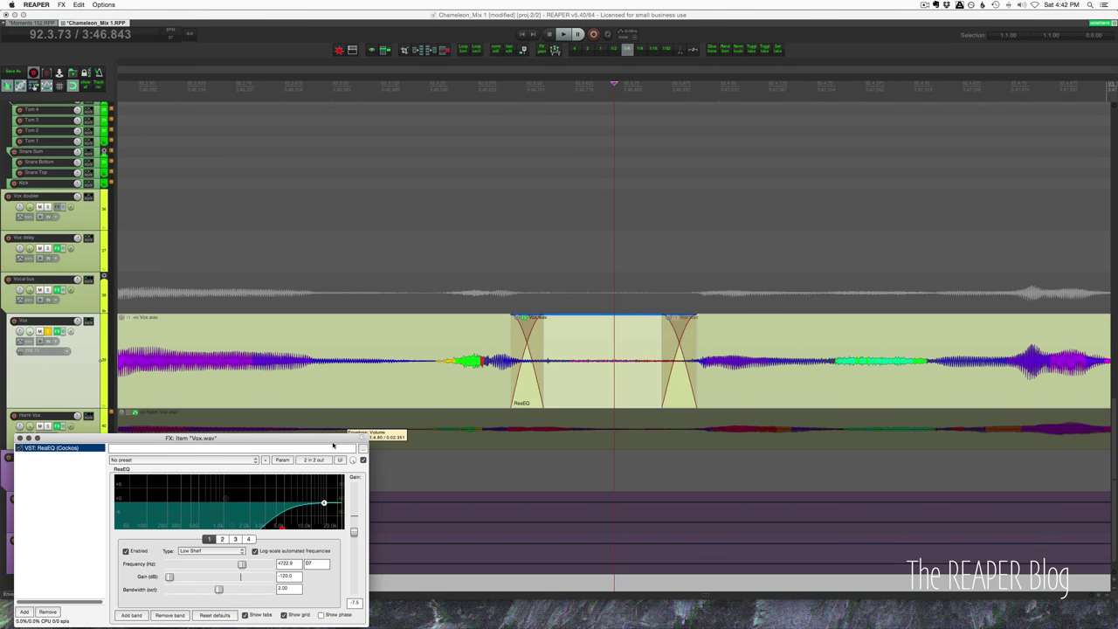
left_click(446, 262)
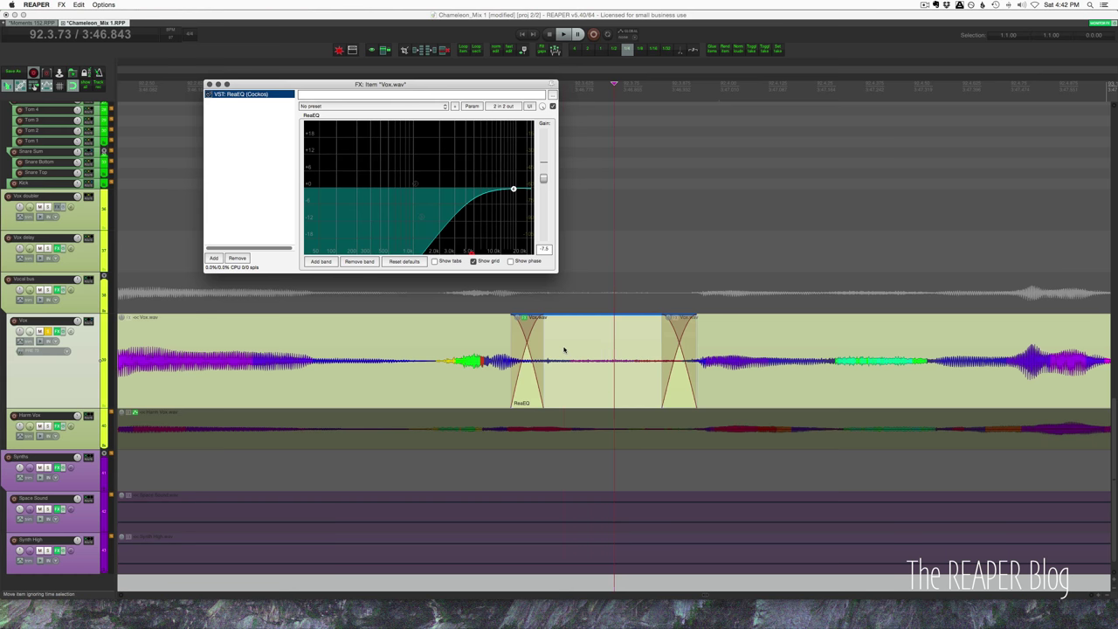
scroll(564, 350, "up", 5)
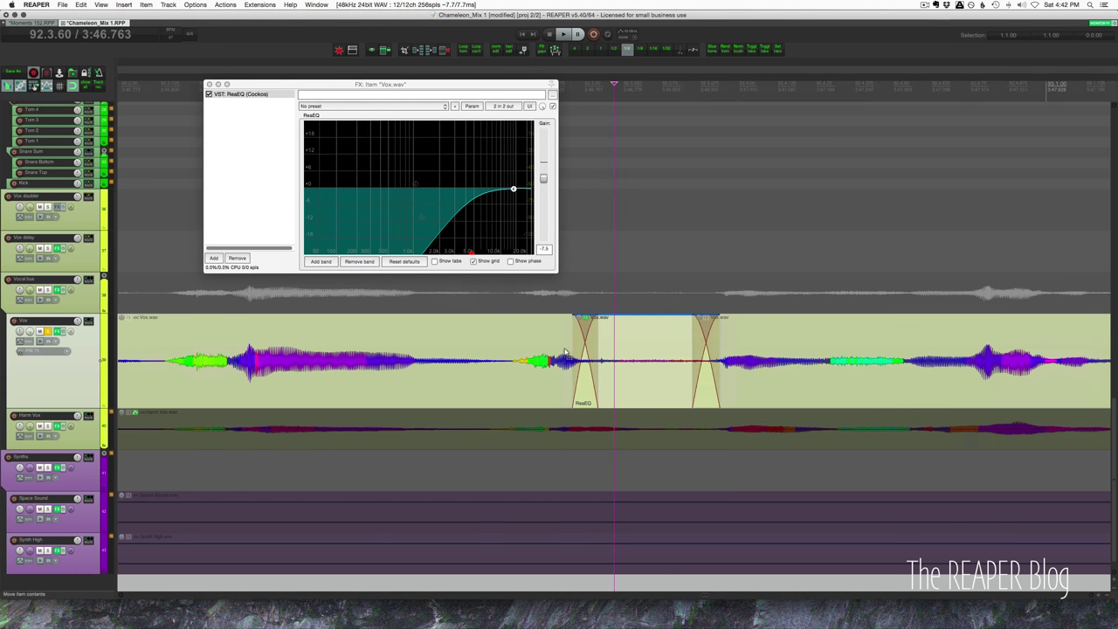
- Play the later Vox piece with its ReaEQ still bypassed
left_click(488, 394)
key("space")
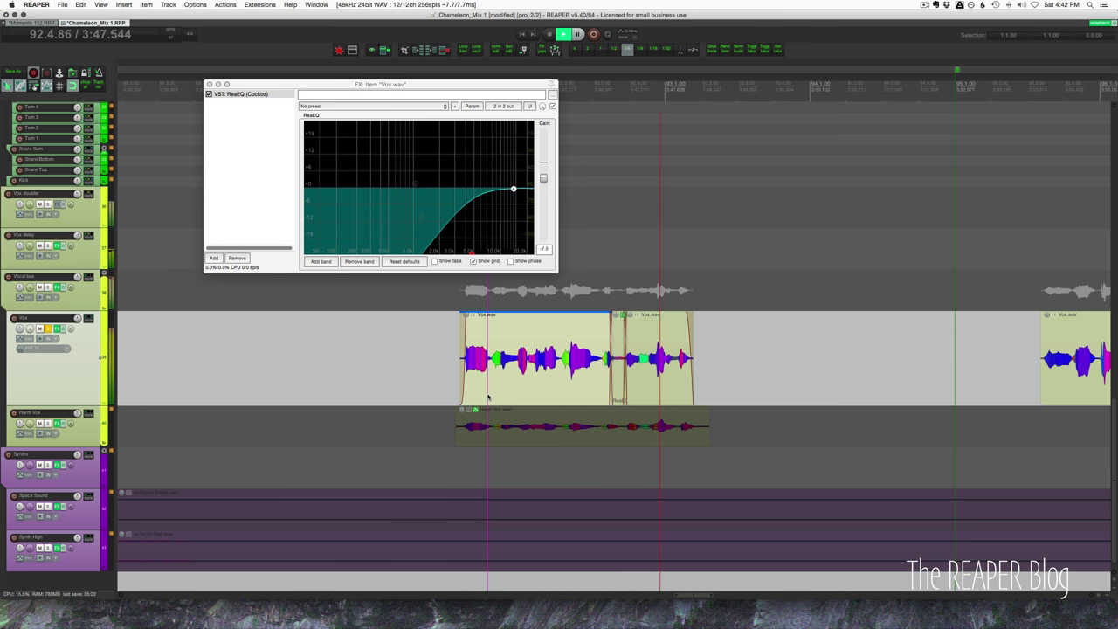
key("space")
scroll(589, 392, "up", 4)
left_click(552, 108)
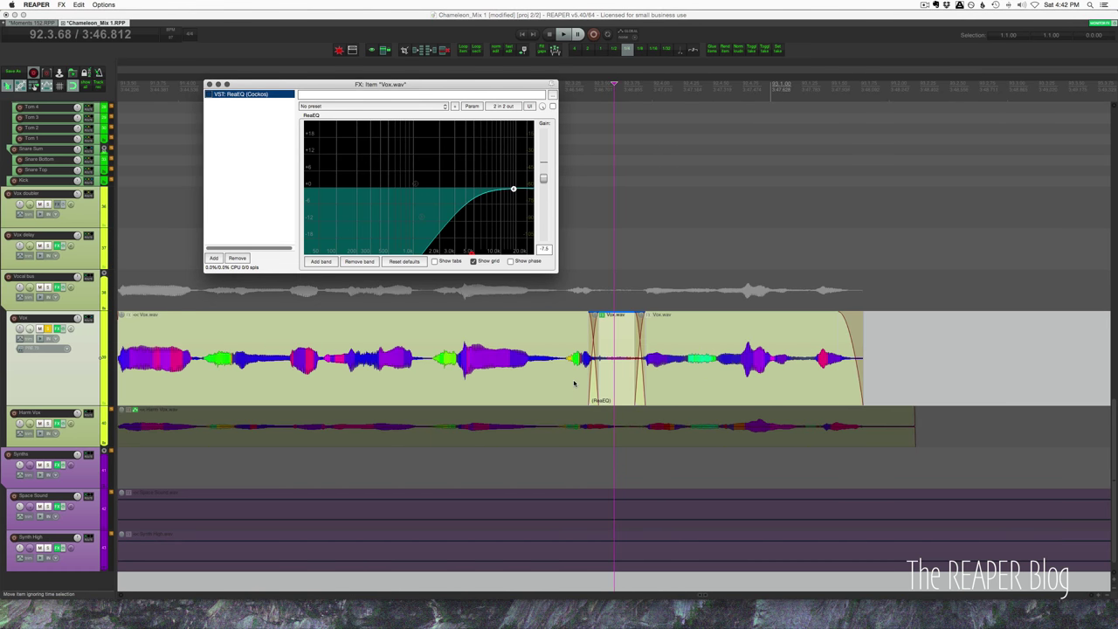
scroll(567, 385, "down", 4)
left_click(463, 384)
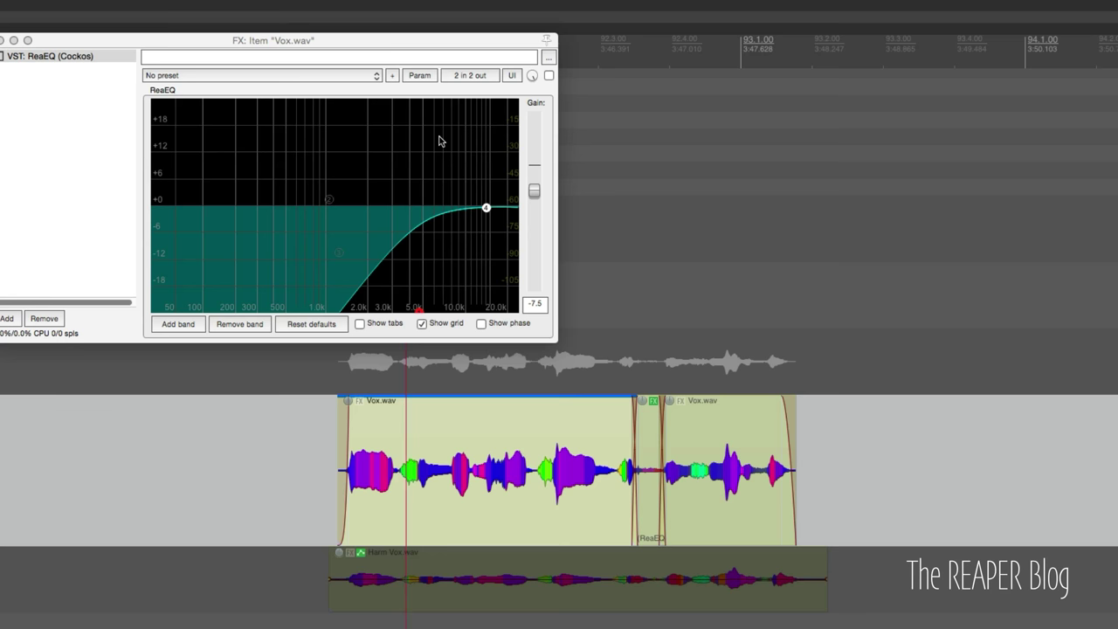
key("space")
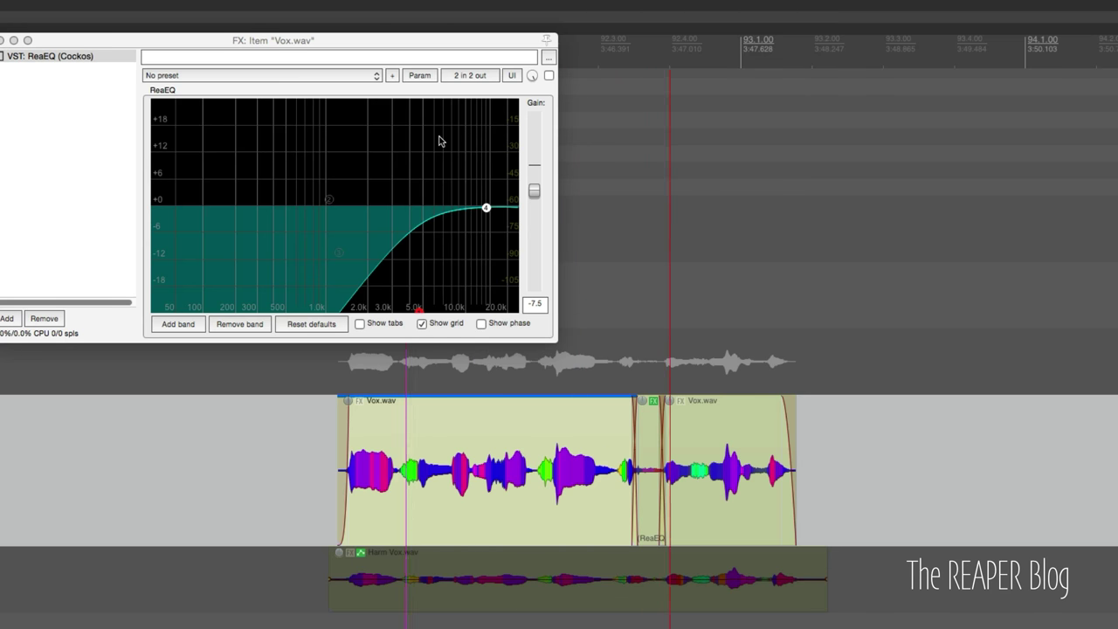
key("space")
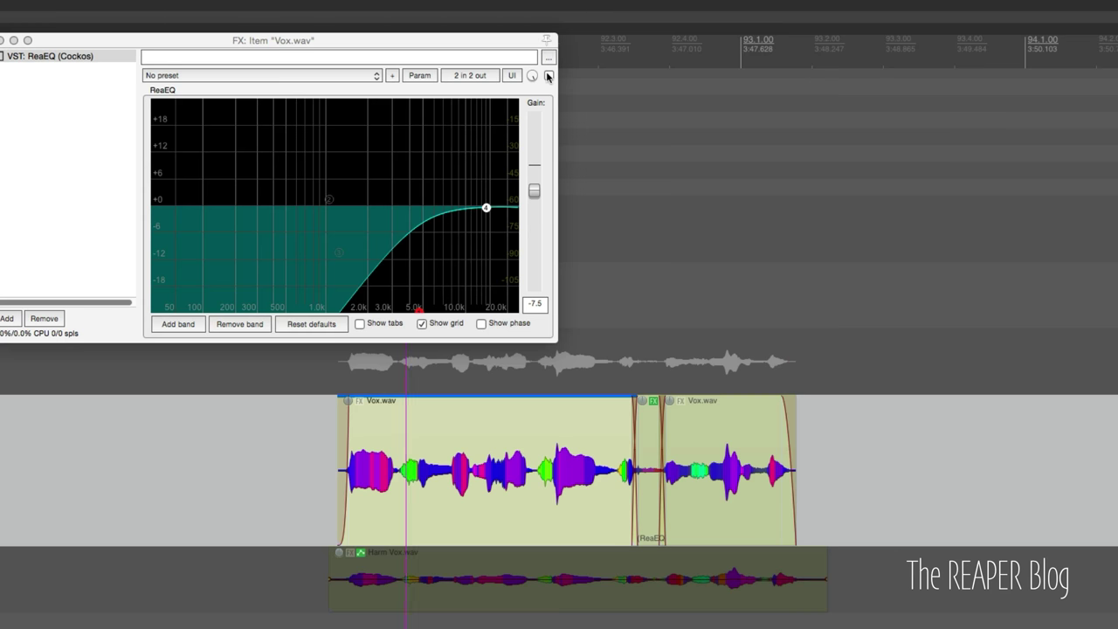
- Enable the Vox.wav item's ReaEQ and play the vocal with it active
left_click(548, 77)
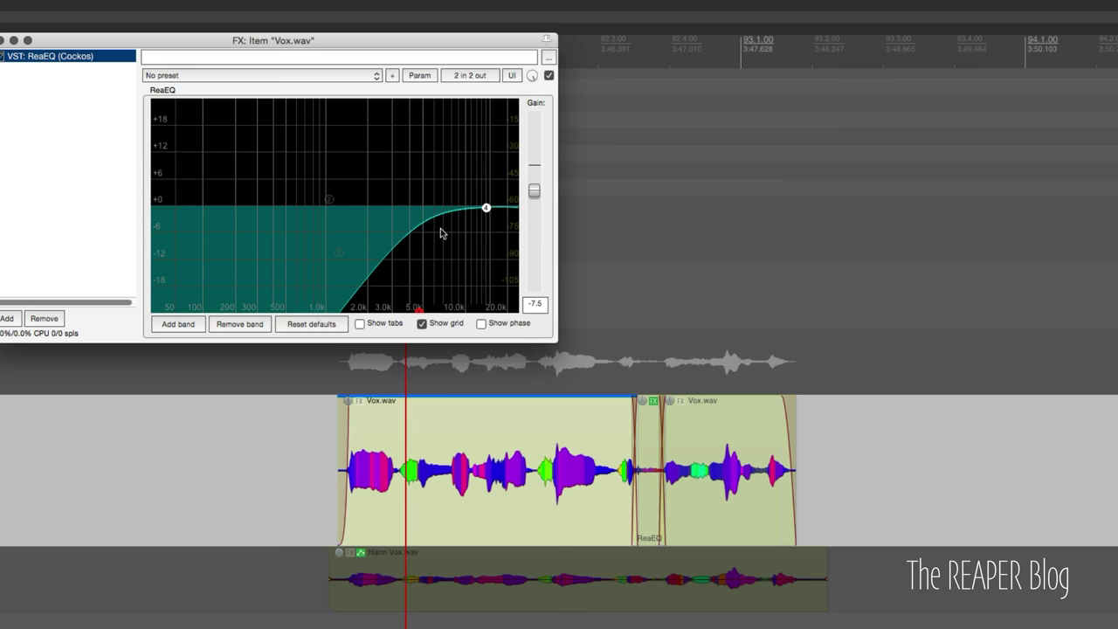
key("space")
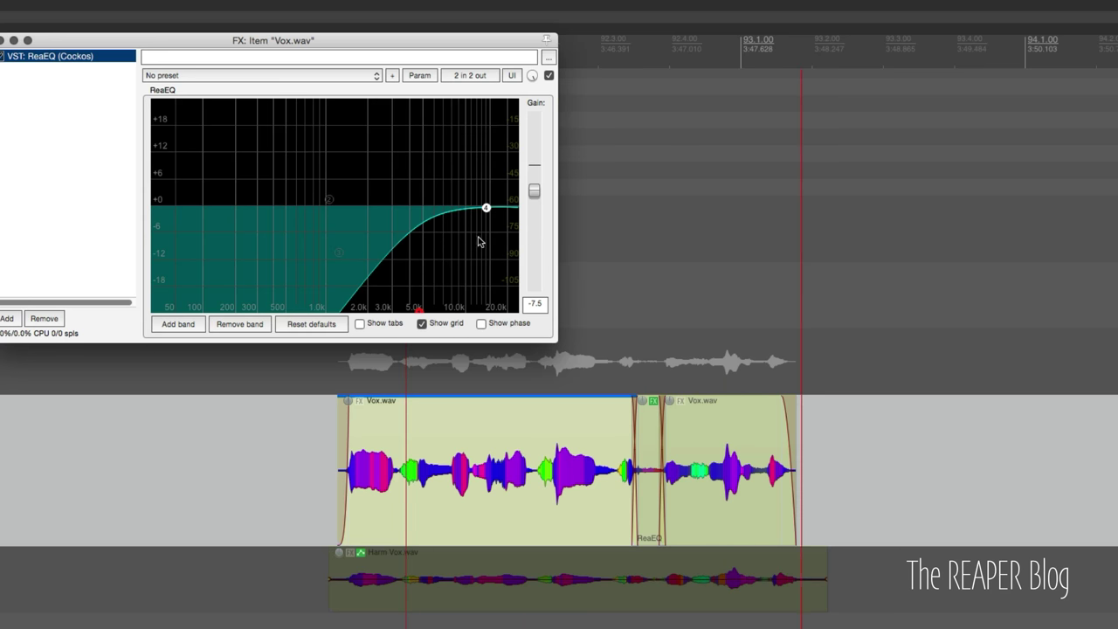
key("space")
- Scroll to the next Vox.wav item and bring its ReaEQ effect window fully into view
scroll(559, 295, "right", 10)
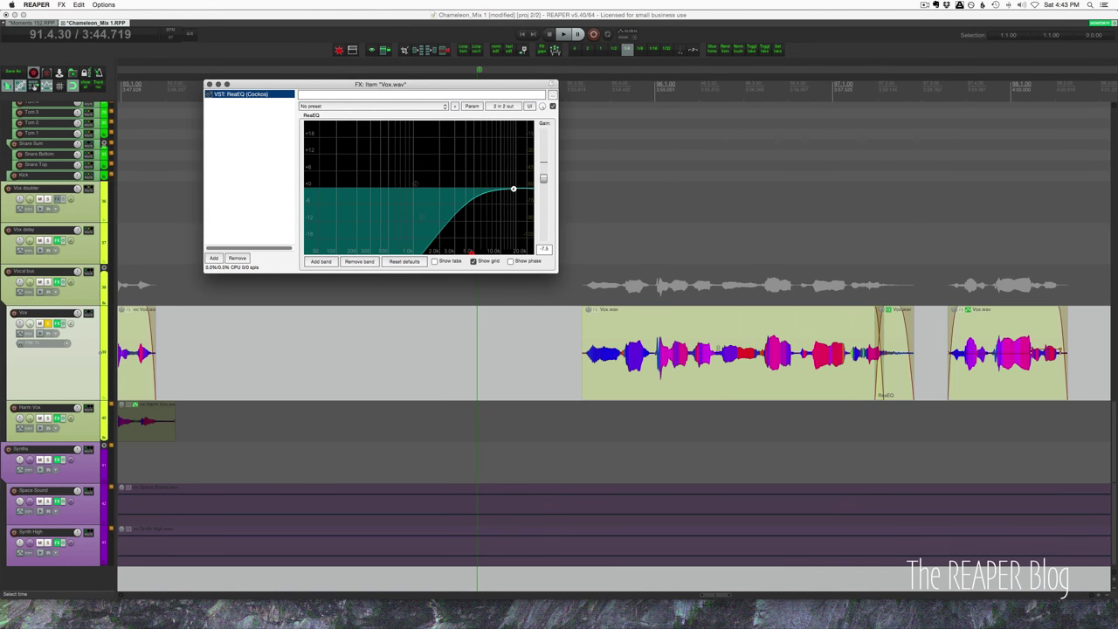
scroll(732, 350, "right", 7)
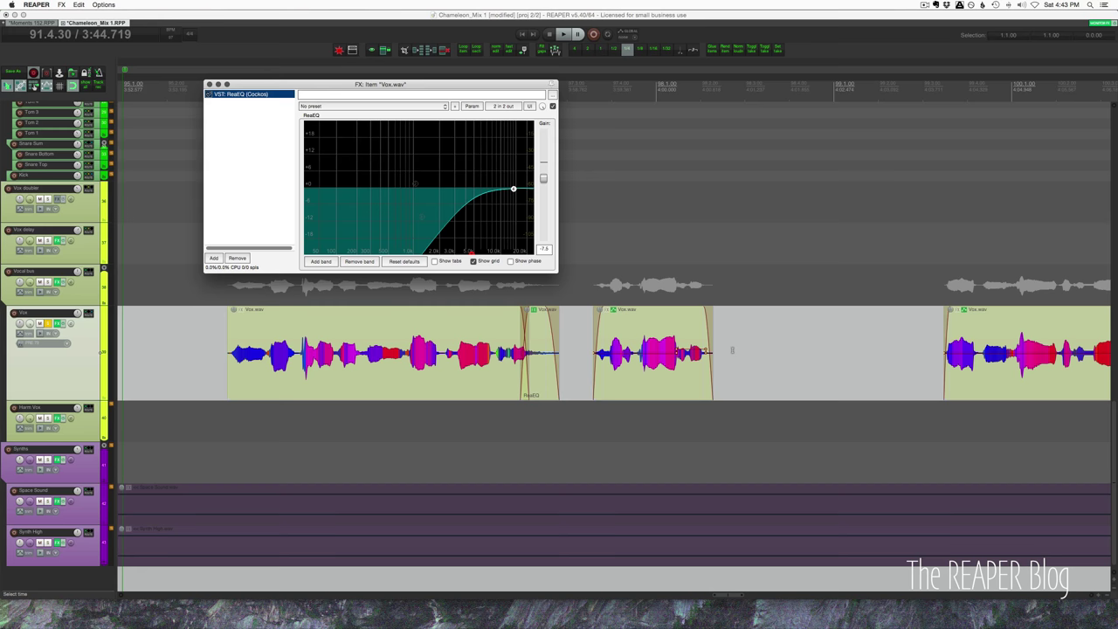
scroll(732, 350, "right", 20)
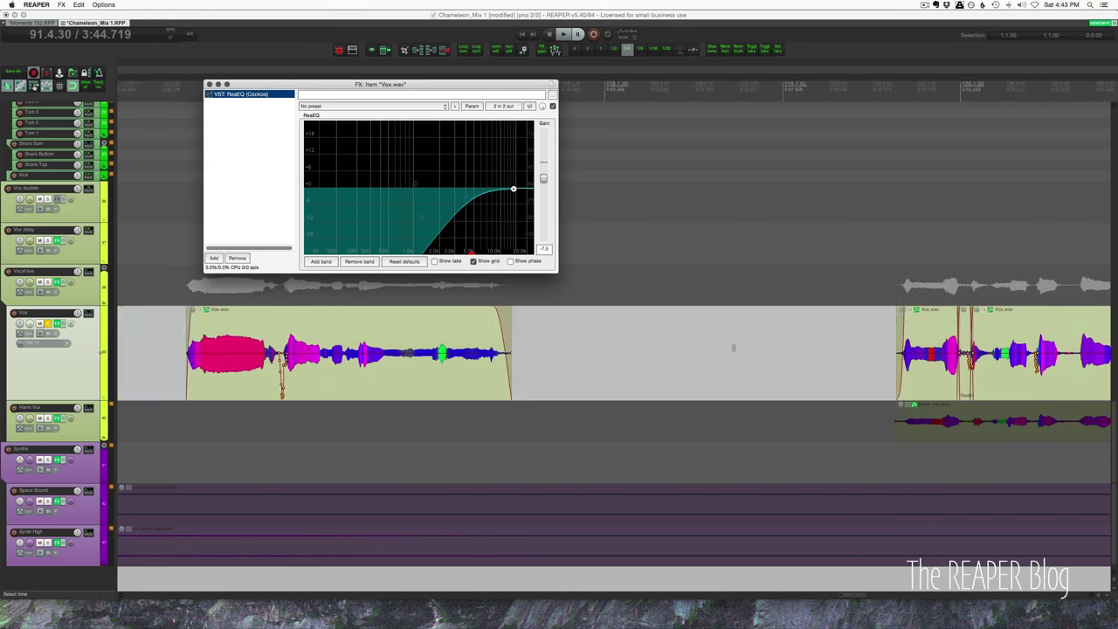
scroll(733, 348, "right", 5)
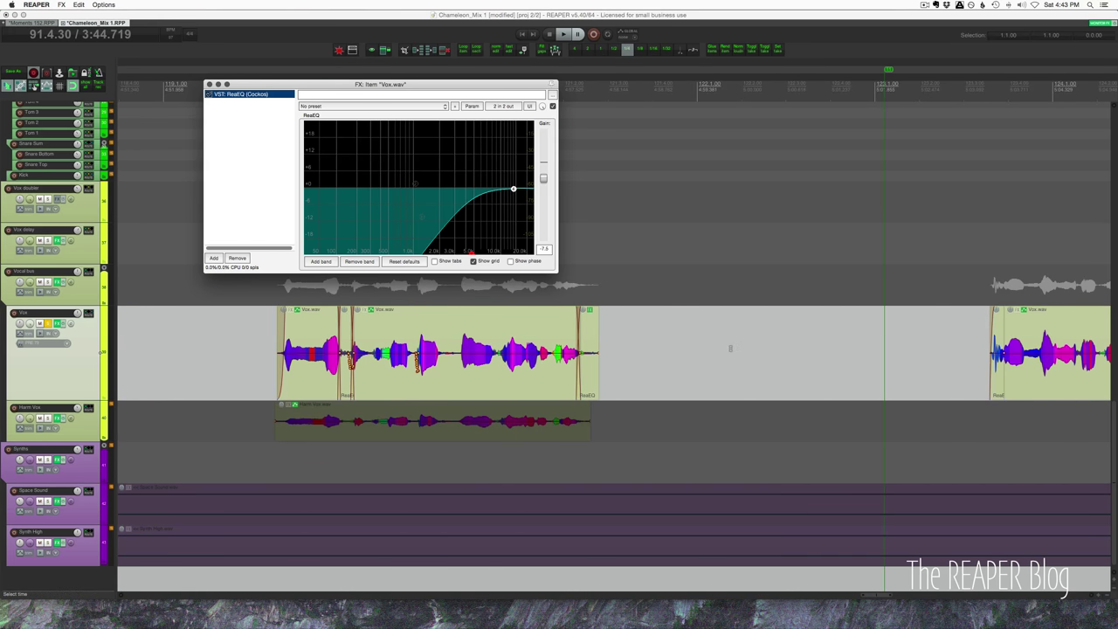
scroll(996, 373, "right", 10)
scroll(851, 365, "up", 4)
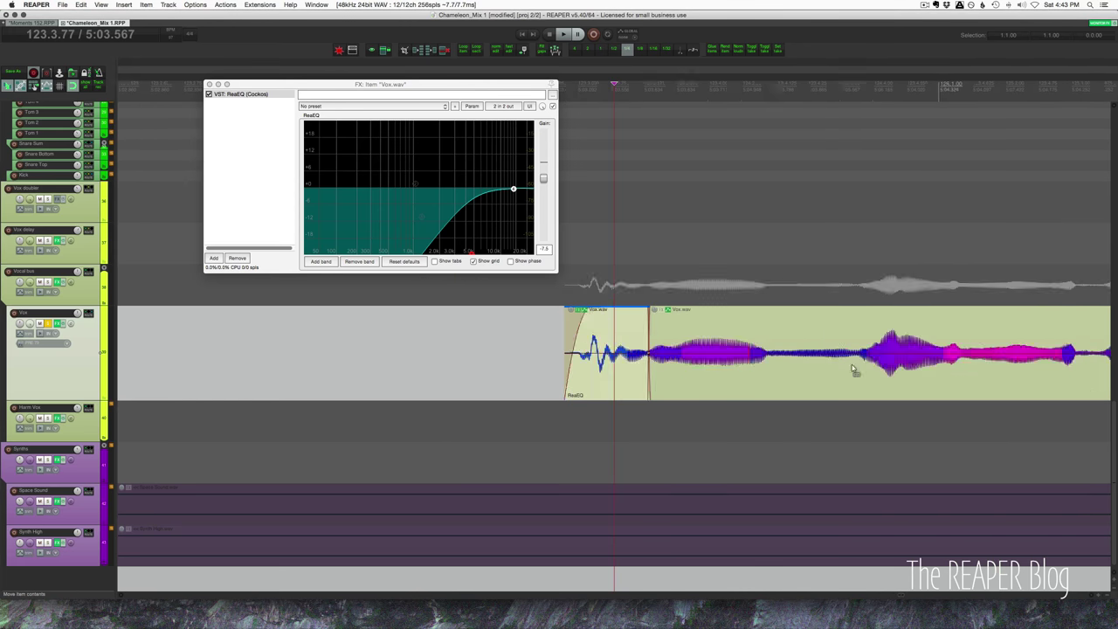
scroll(721, 434, "left", 3)
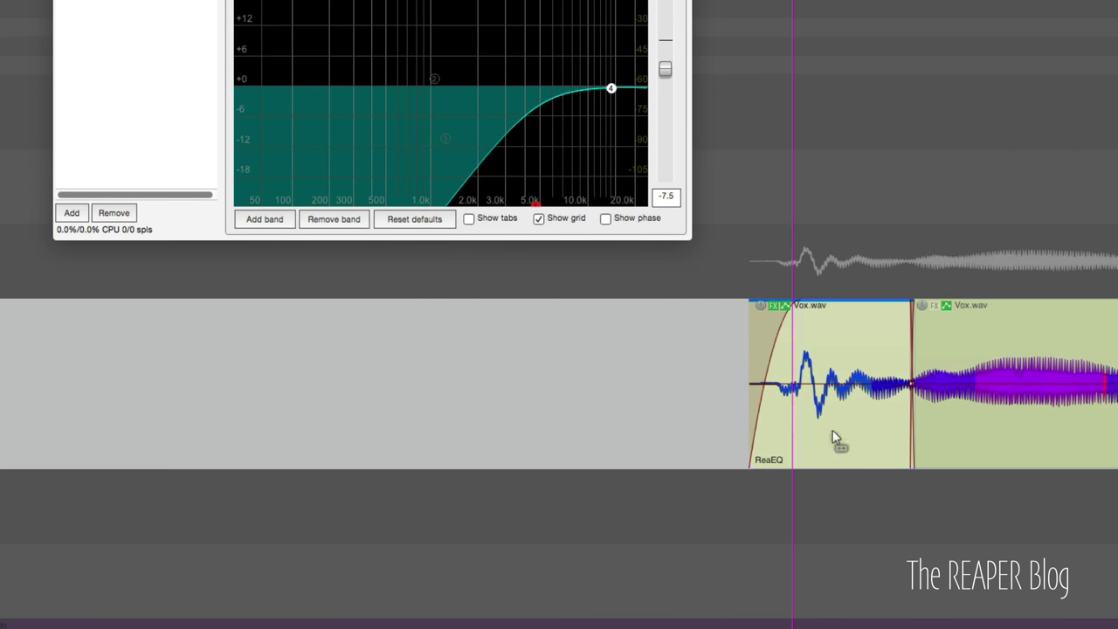
left_click(773, 307)
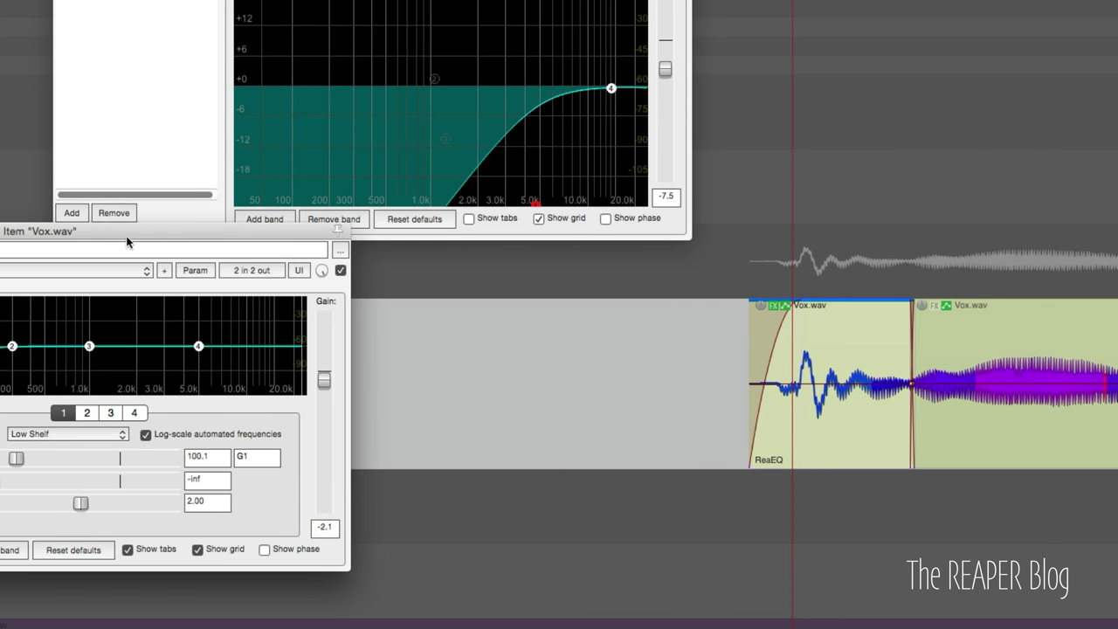
left_click_drag(126, 234, 498, 151)
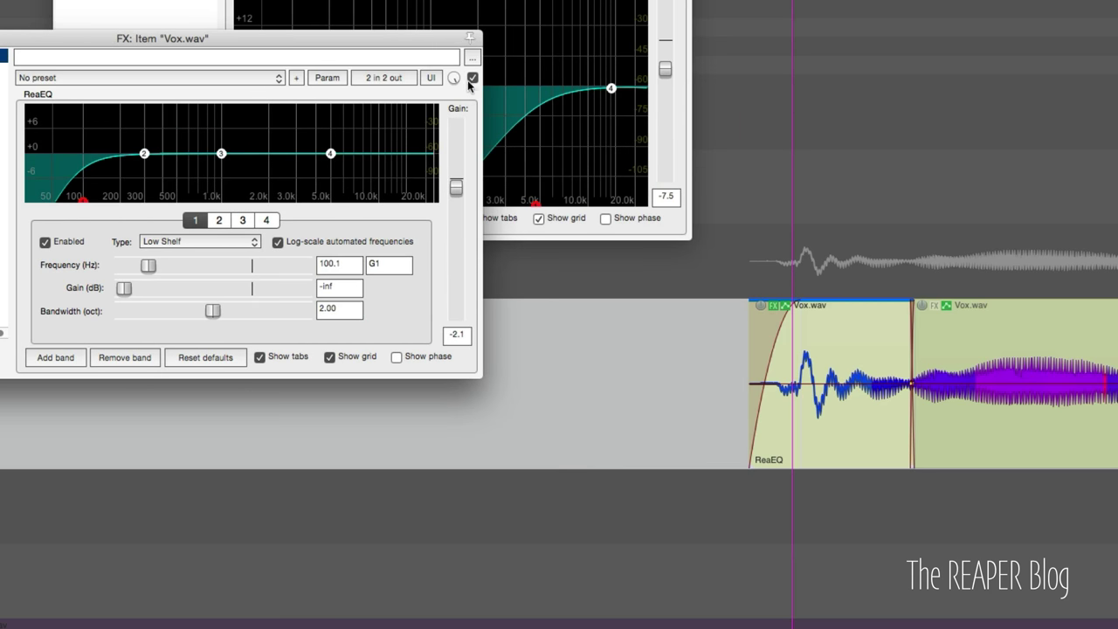
- Compare the vocal with the item's ReaEQ bypassed and then re-enabled during playback
left_click(472, 78)
left_click(483, 444)
key("space")
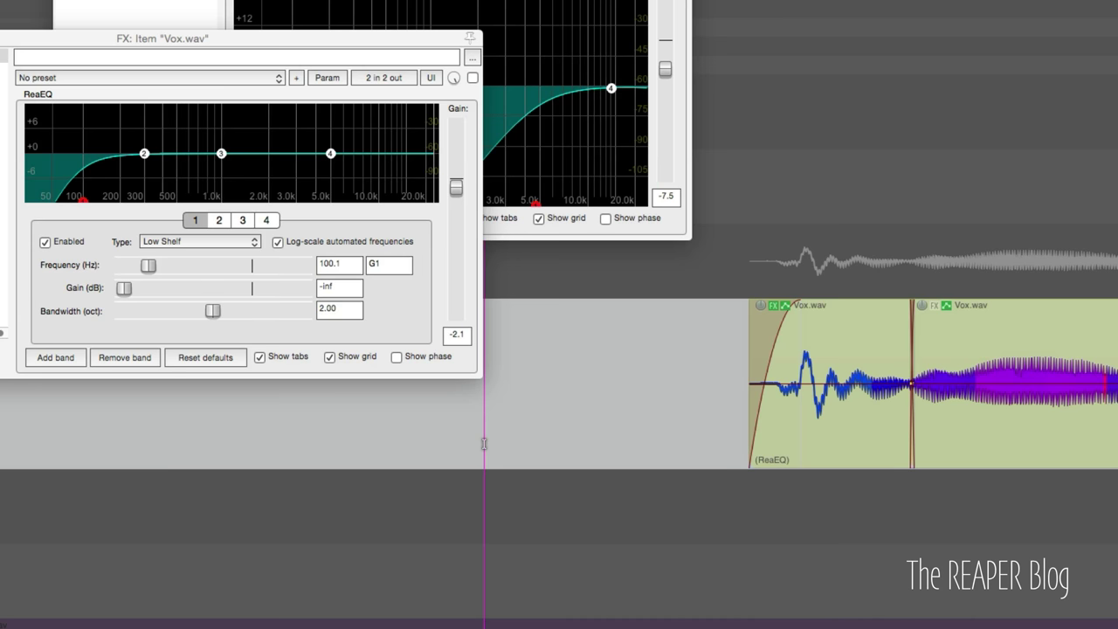
left_click(472, 78)
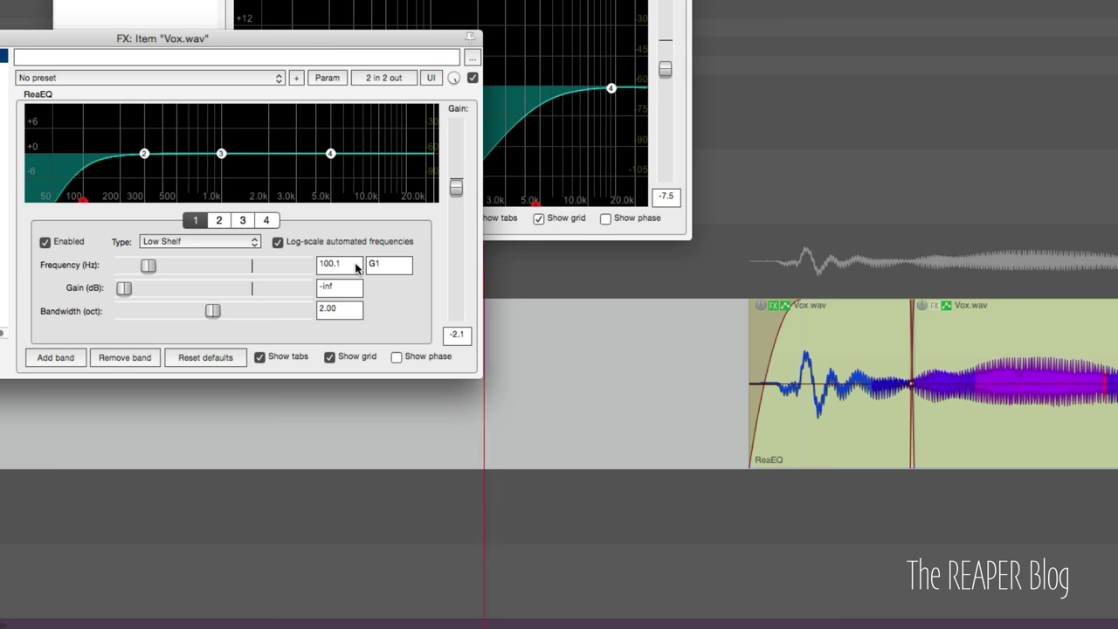
key("space")
- Raise the -inf low shelf from 100.1 Hz to 189.3 Hz and audition the item
key("=")
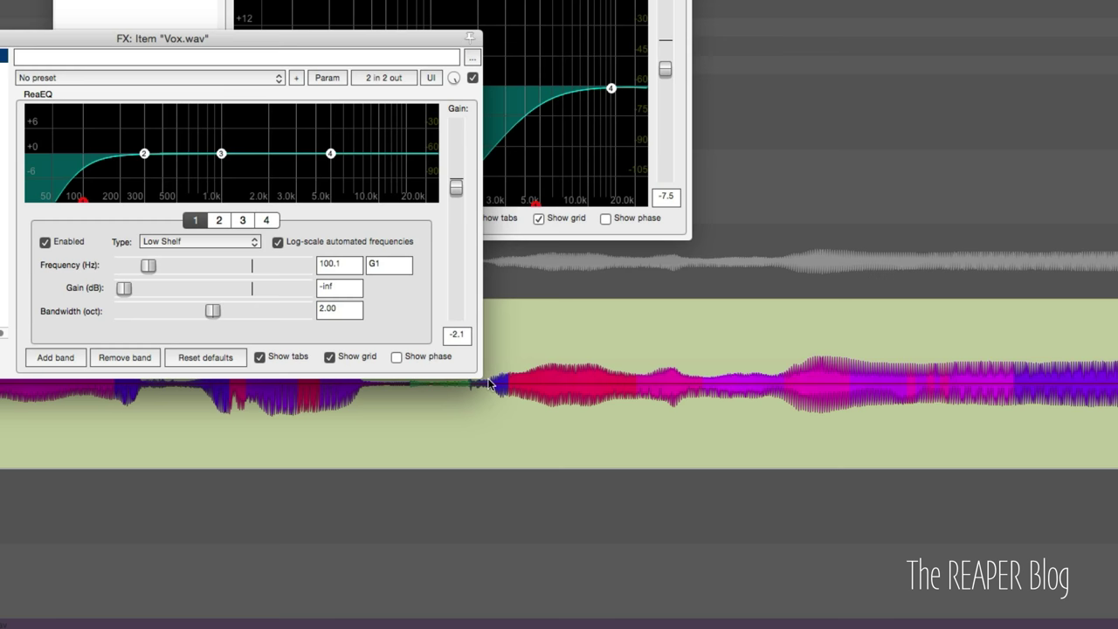
scroll(494, 386, "down", 3)
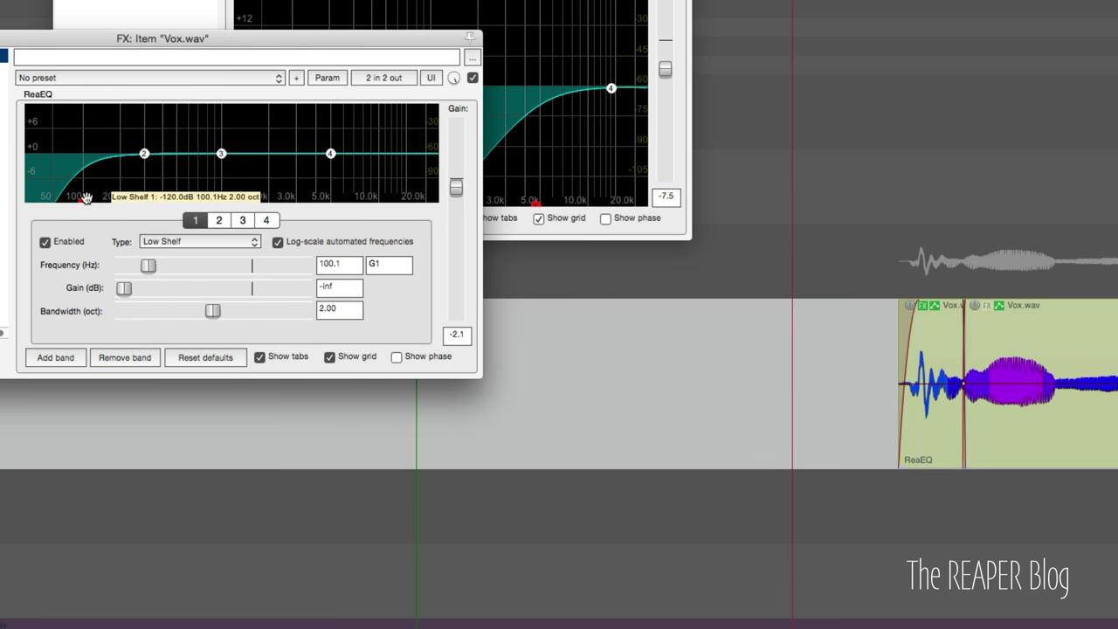
left_click_drag(86, 197, 121, 199)
key("space")
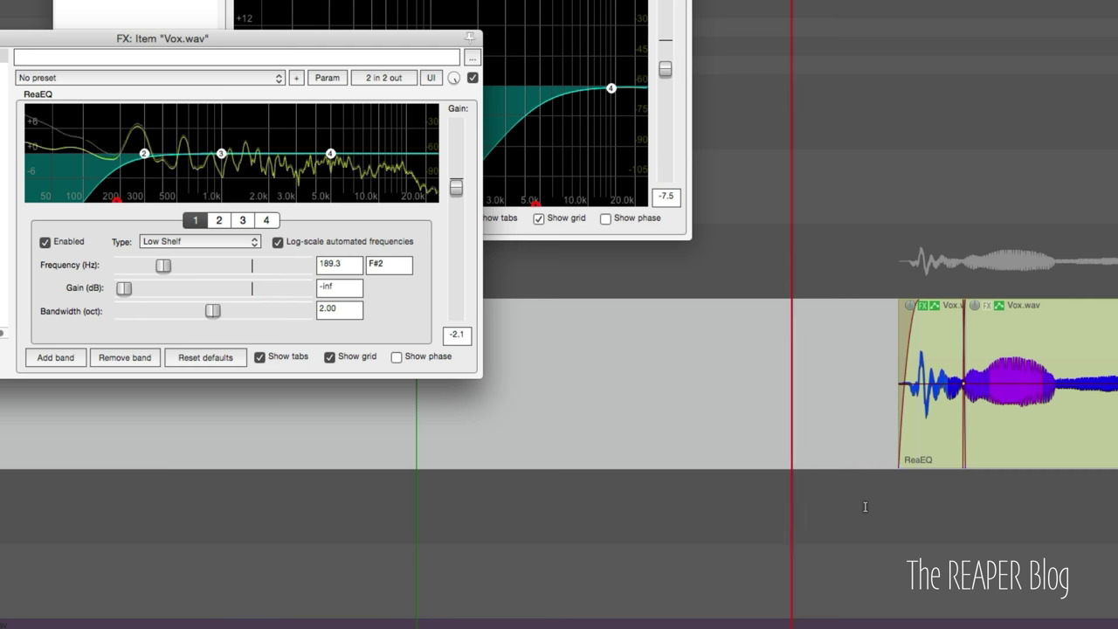
key("space")
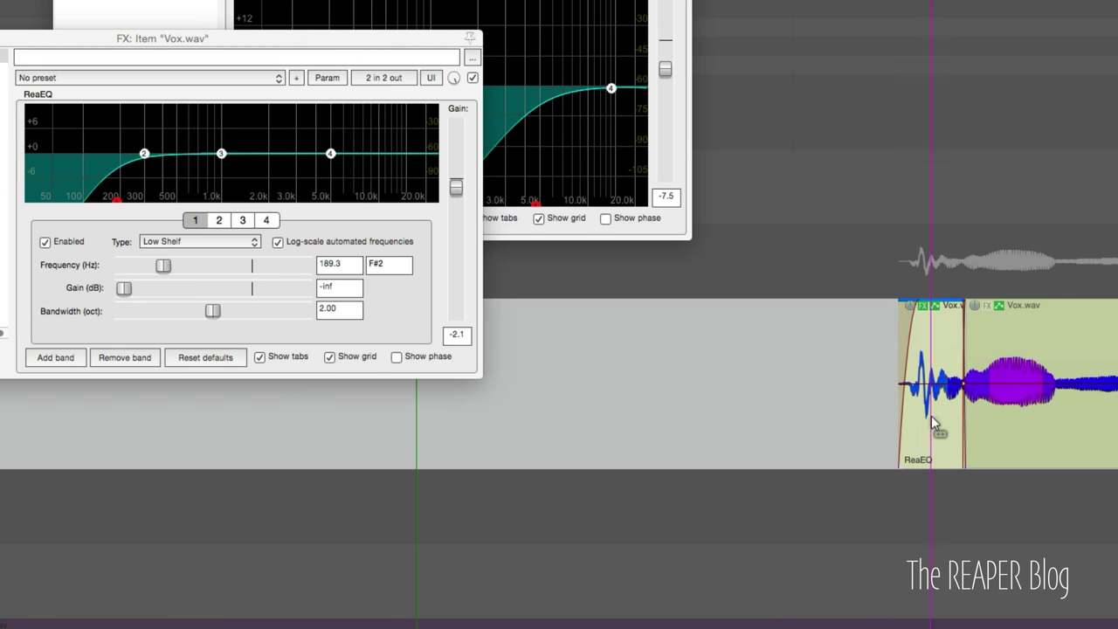
- Draw an envelope dip over the plosive at the Vox.wav item's start, play it back, then select the item
scroll(933, 397, "up", 5)
mouse_move(774, 379)
left_mouse_down()
mouse_move(769, 429)
mouse_move(735, 413)
mouse_move(780, 442)
left_mouse_up()
scroll(781, 442, "down", 3)
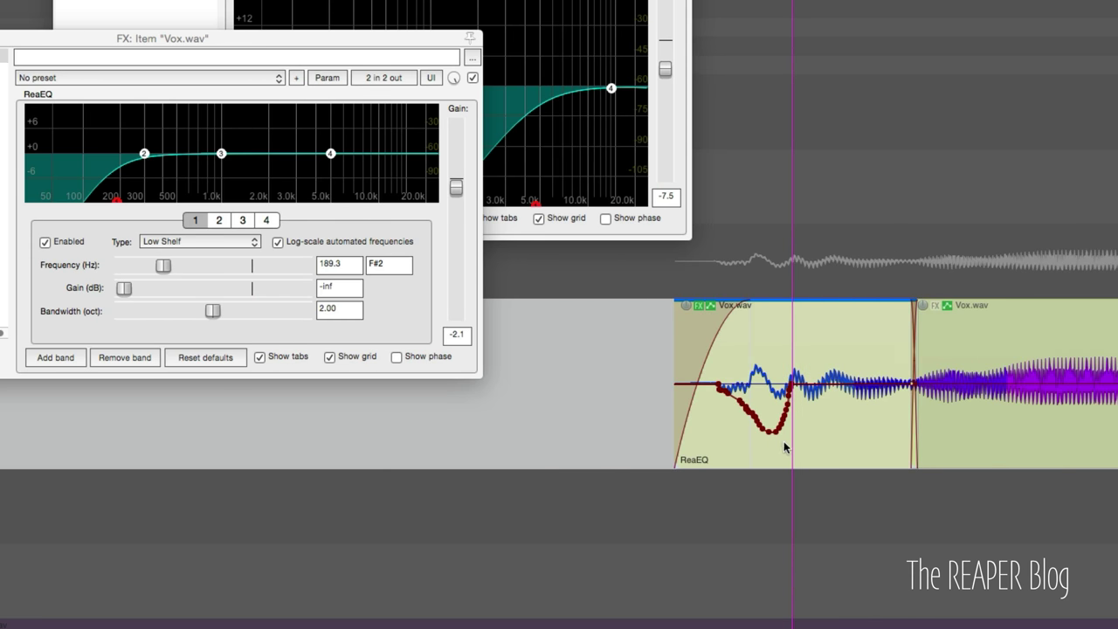
scroll(784, 442, "down", 3)
key("space")
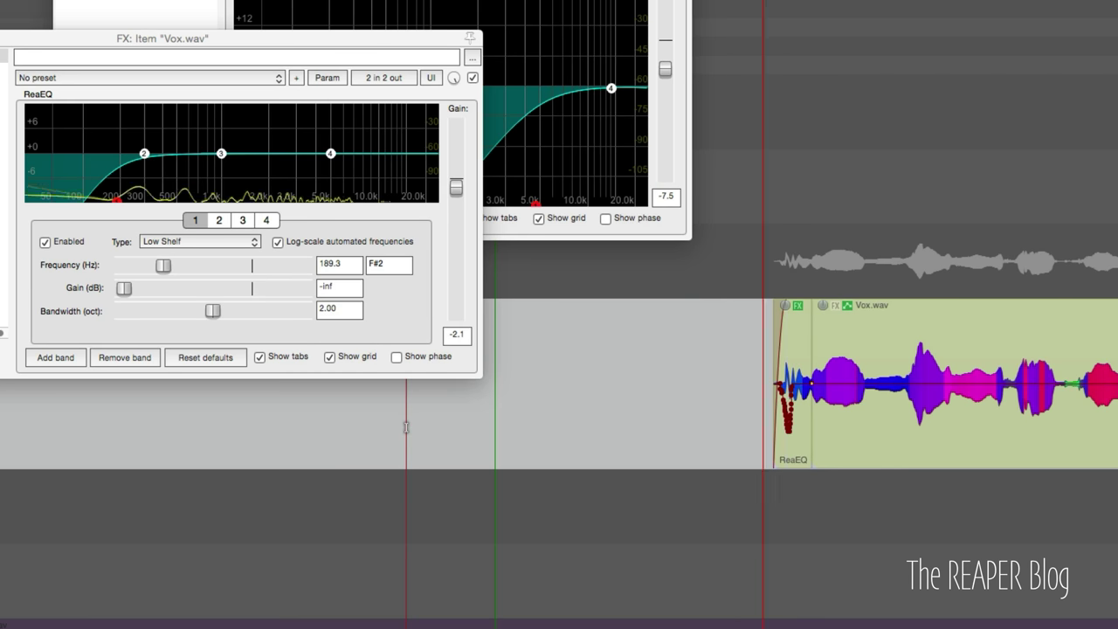
left_click(928, 443)
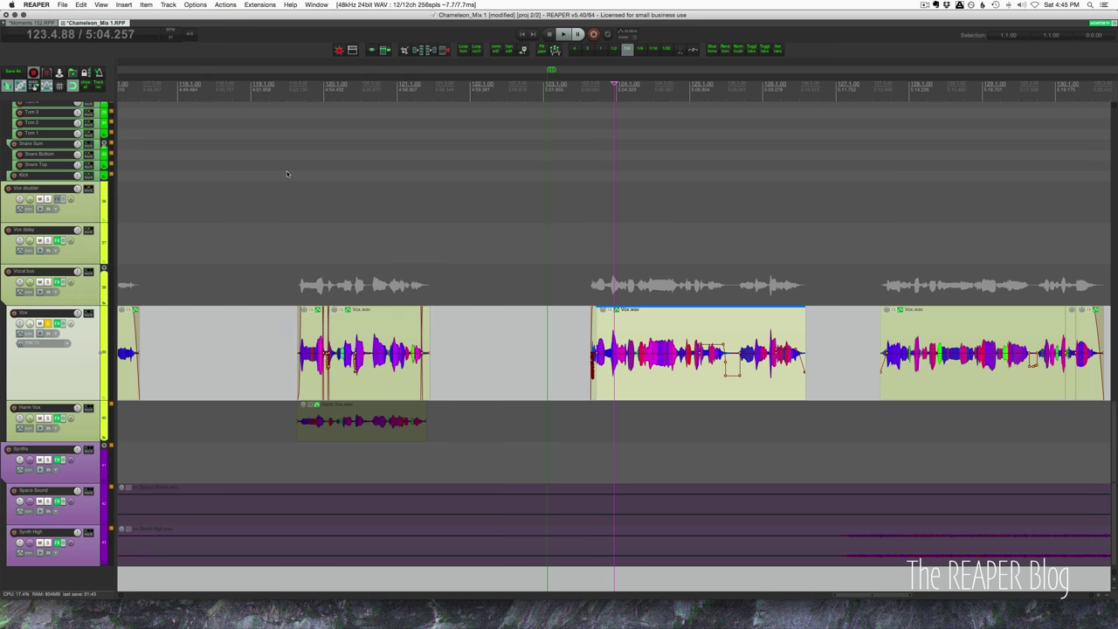
- In the Moments 152 project, shift the ReaEQ drum items later across all drum tracks
key("ctrl+Tab")
left_click(504, 261)
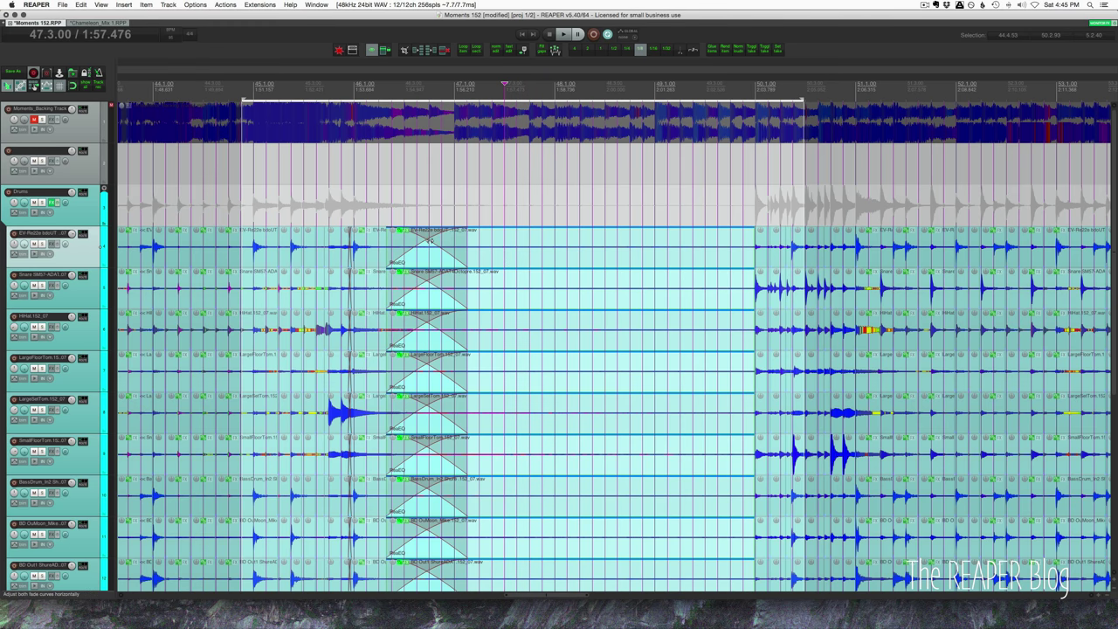
left_click_drag(425, 238, 681, 247)
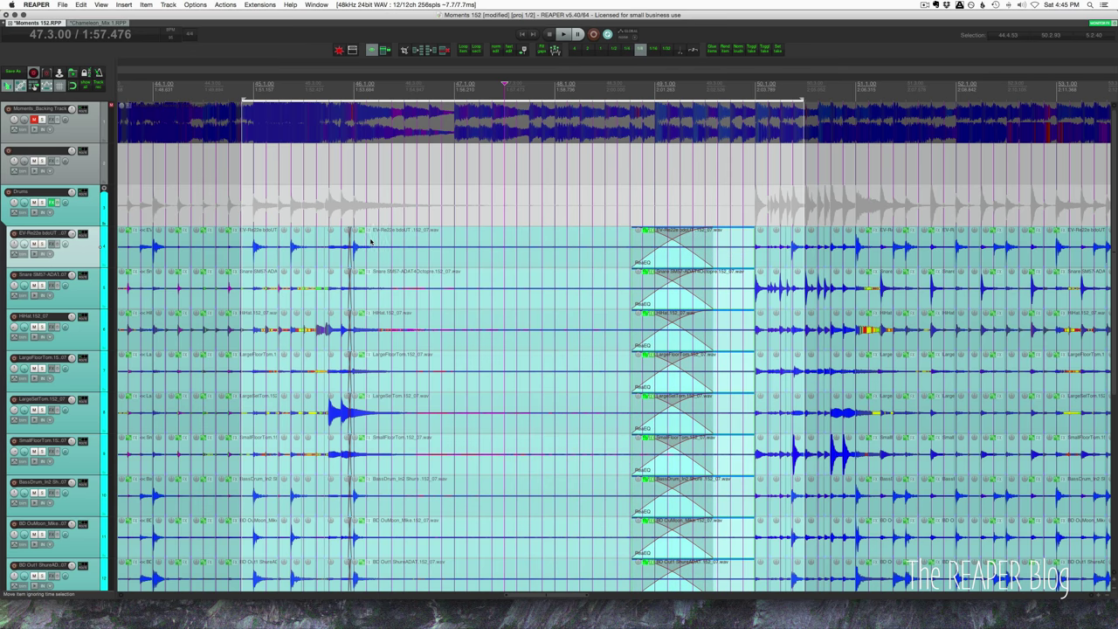
- Play the drums from bar 45 to check the moved section
left_click(315, 207)
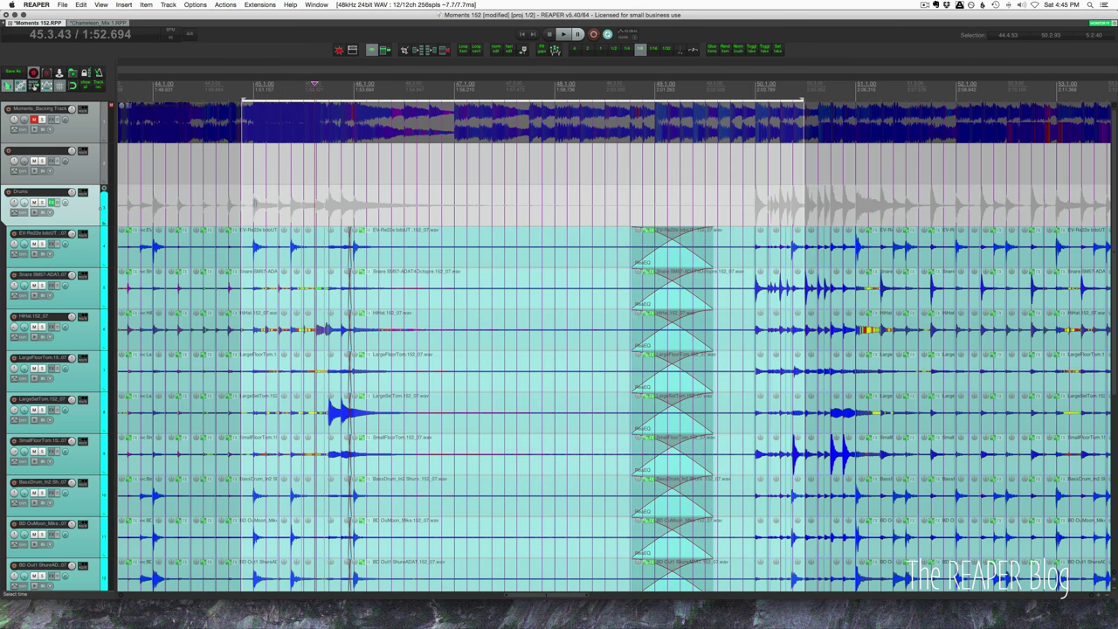
left_click(241, 207)
scroll(241, 206, "left", 2)
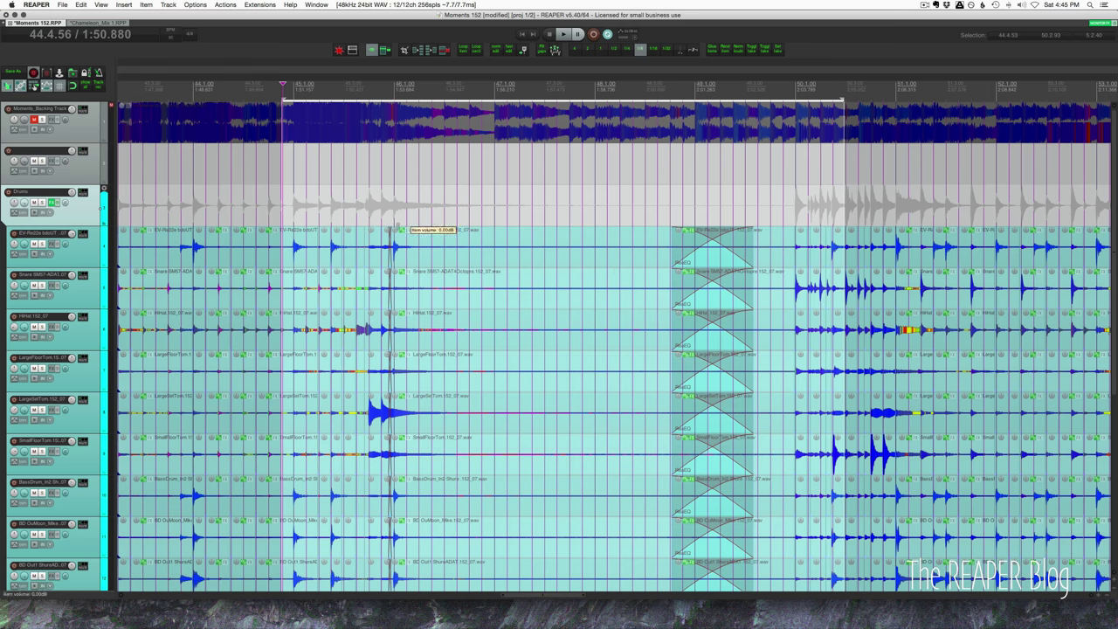
key("space")
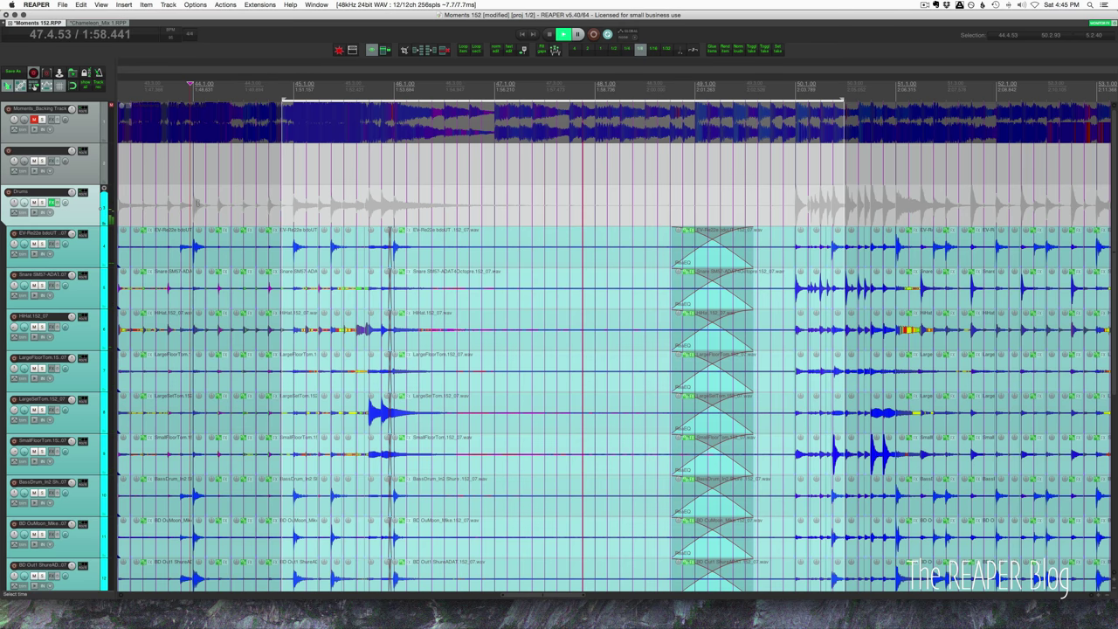
key("ctrl+space")
- Audition the 46.3–48.2 range and slide the crossfaded drum items earlier
left_click_drag(447, 216, 639, 217)
key("space")
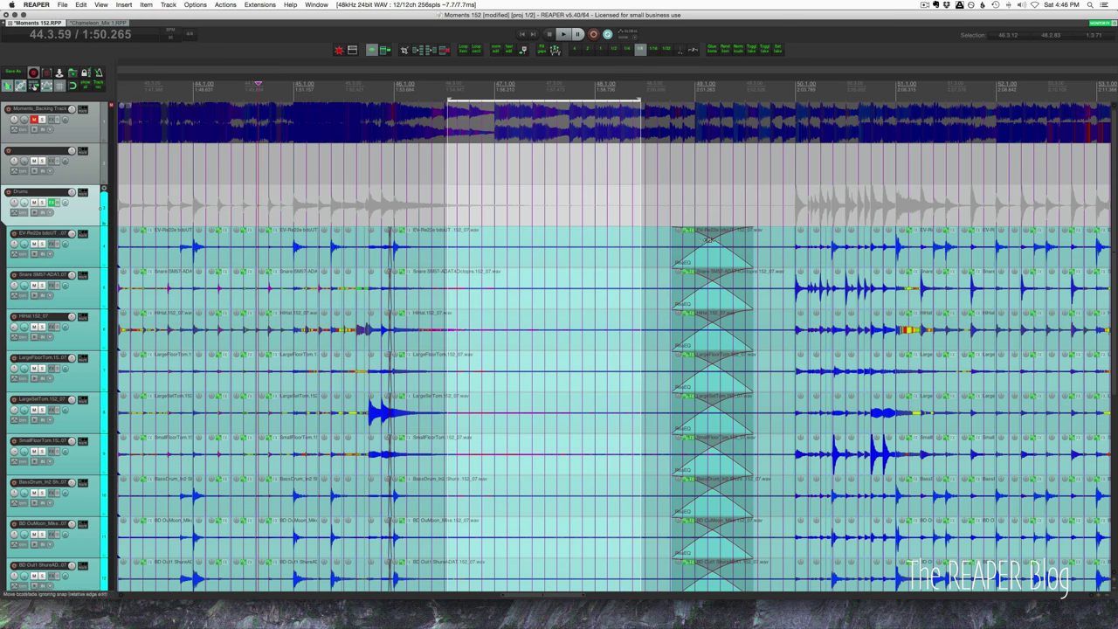
left_click_drag(709, 238, 439, 234)
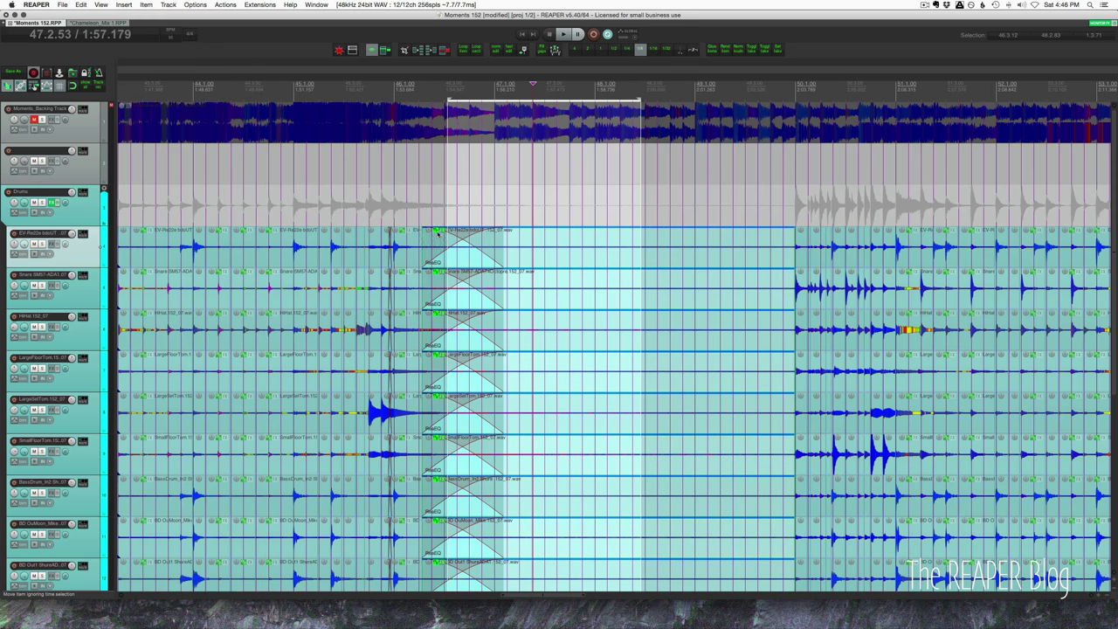
left_click(438, 234)
scroll(492, 419, "down", 1)
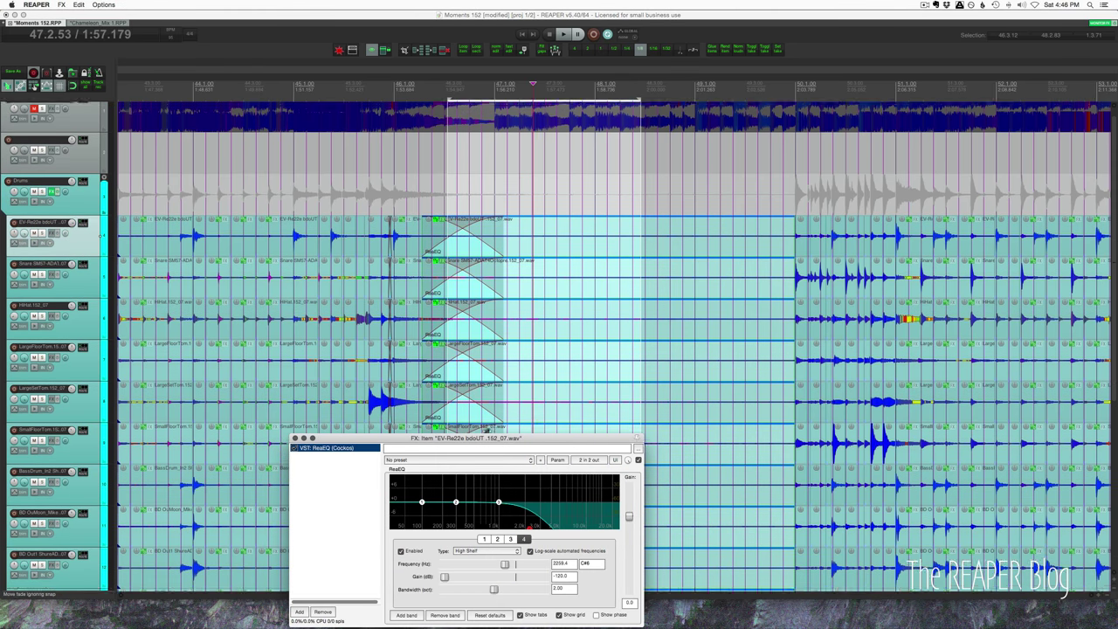
left_click_drag(492, 440, 523, 325)
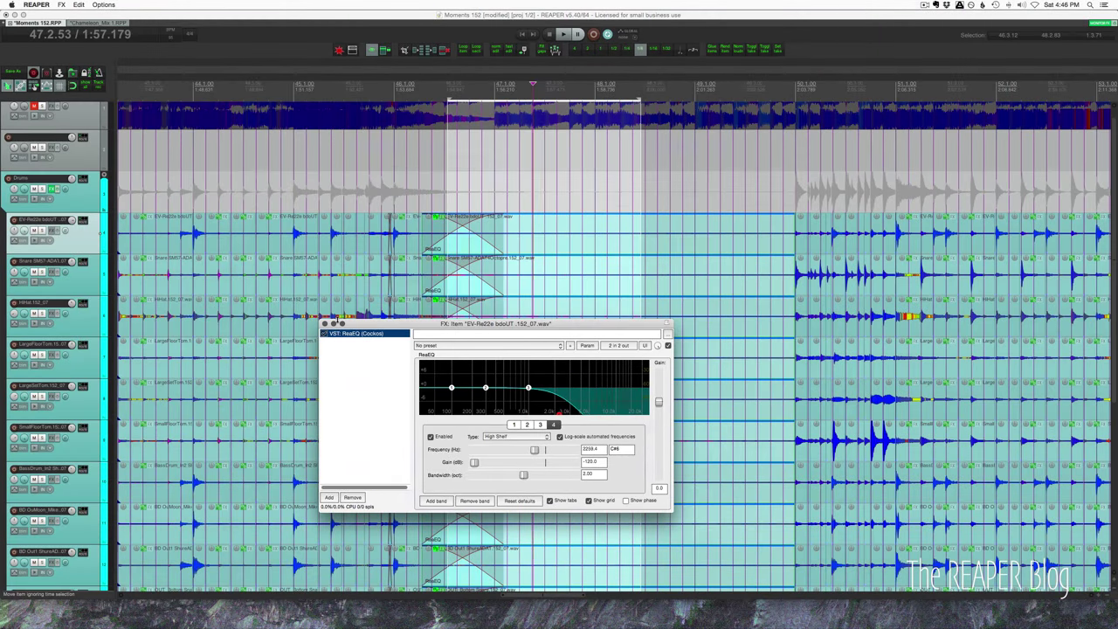
left_click(325, 323)
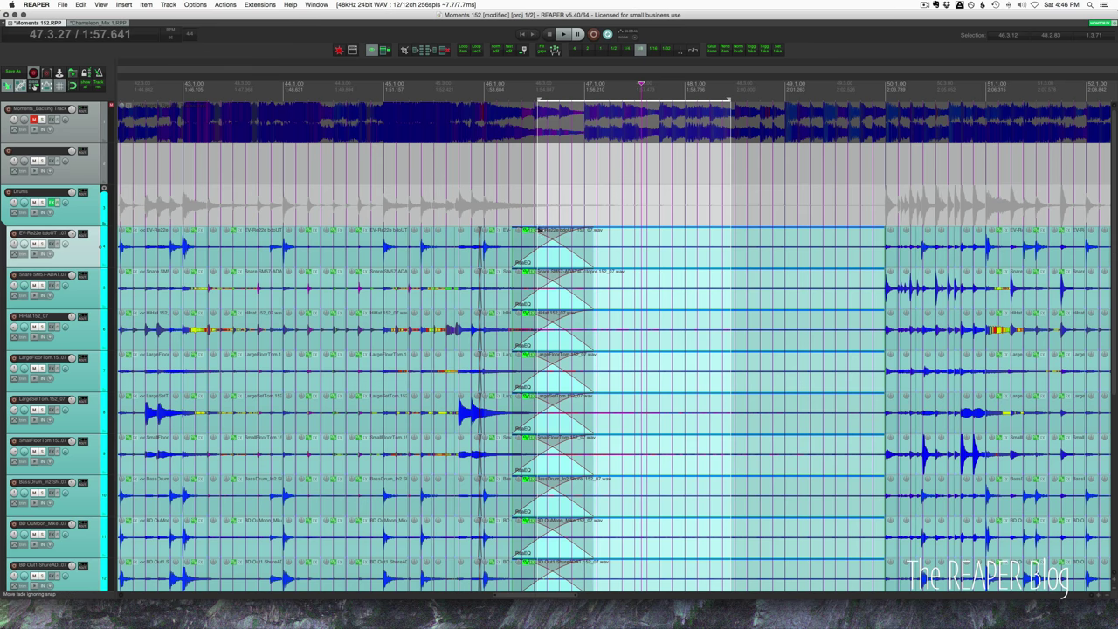
left_click(534, 231)
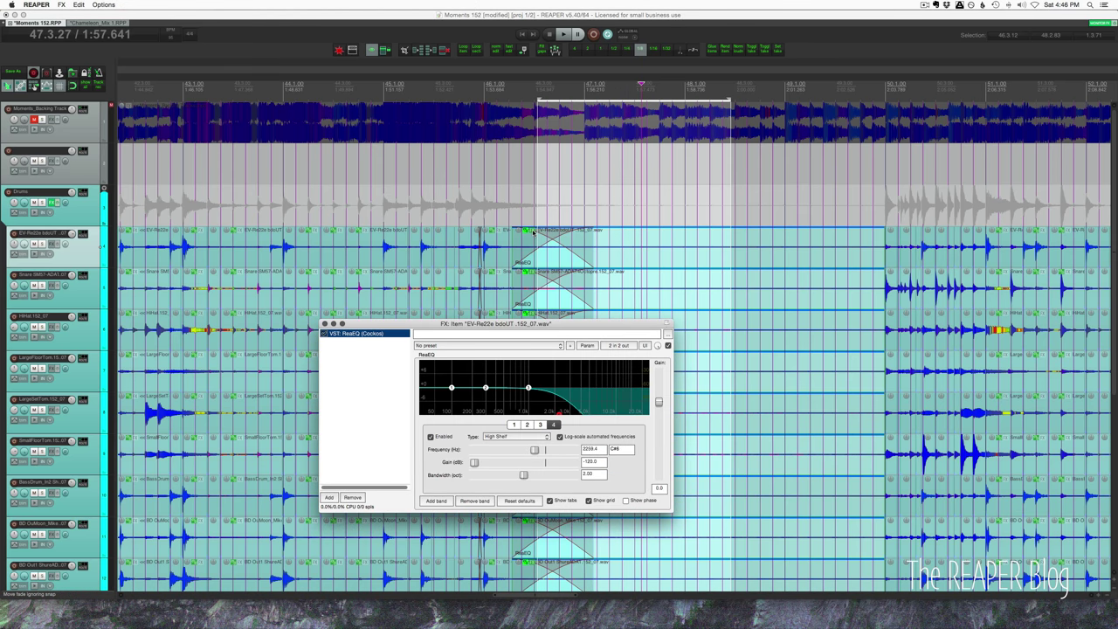
left_click(620, 260)
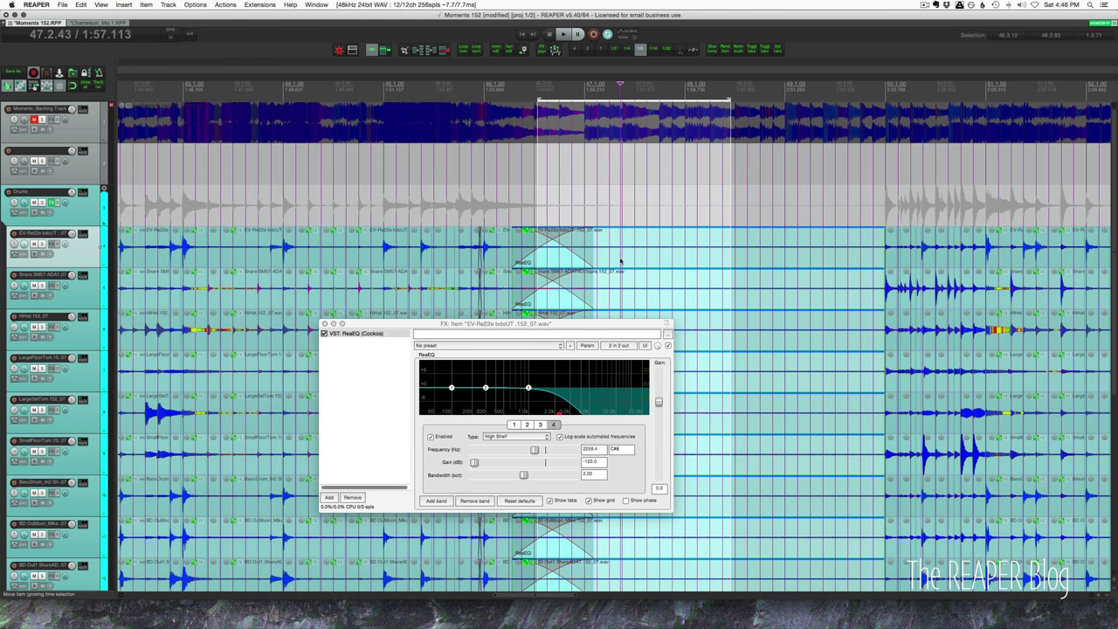
- Filter the Actions list for 'copy fx' and select the me2beats Copy FX of item under mouse script
key("question")
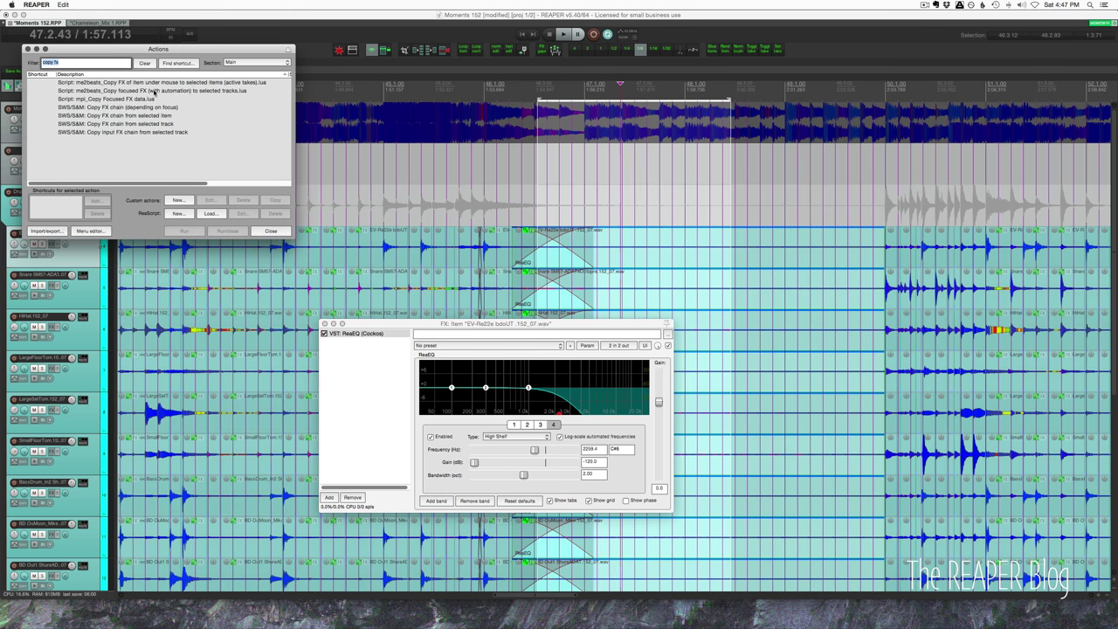
left_click(153, 87)
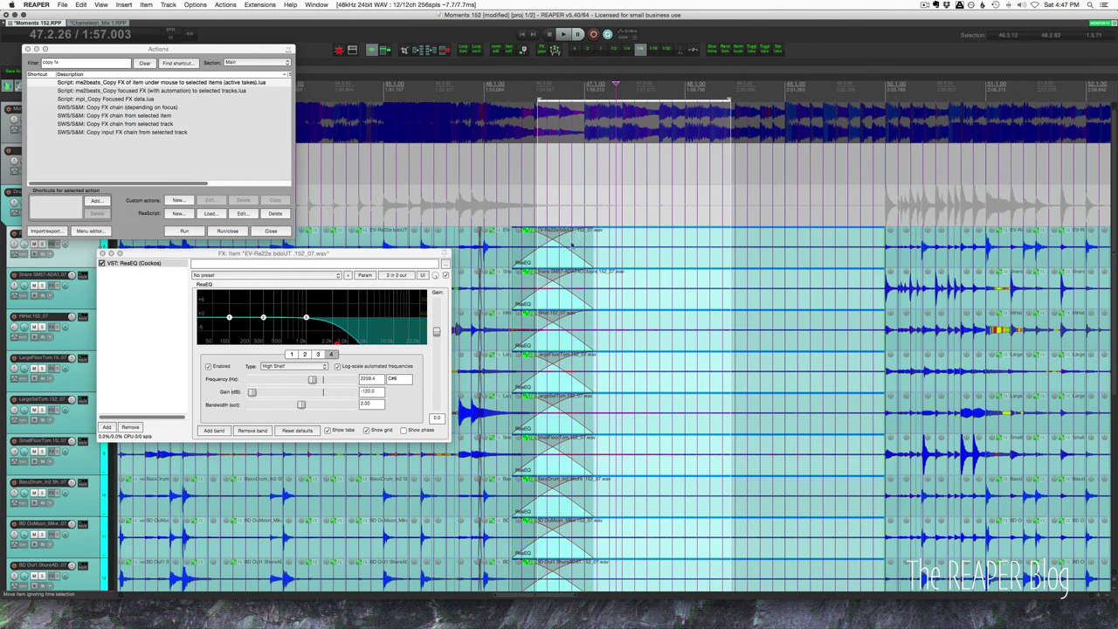
left_click(140, 83)
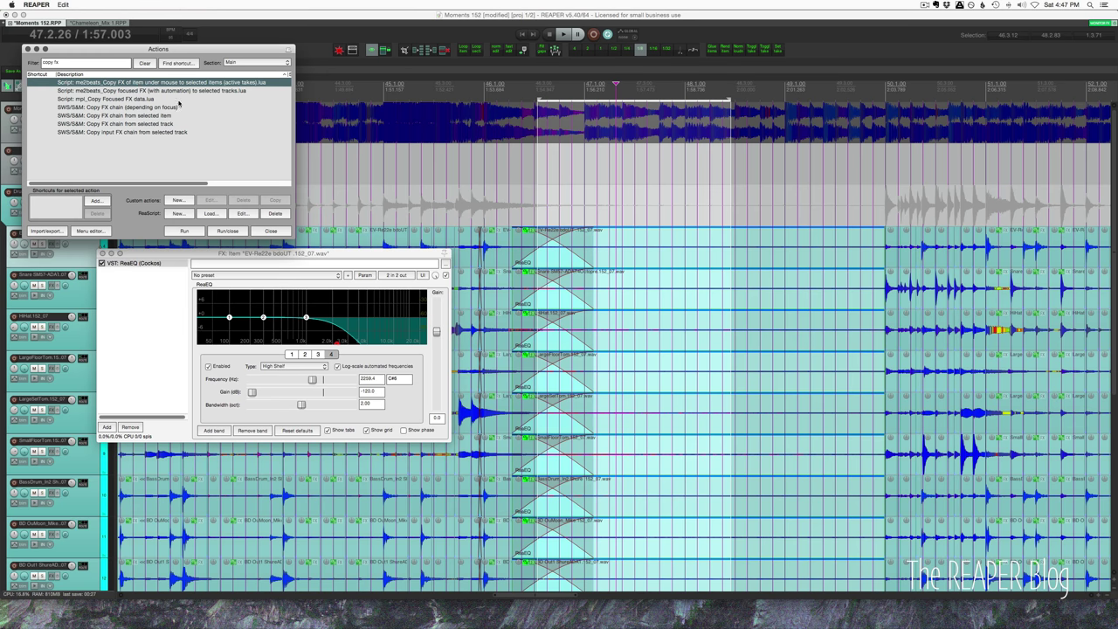
left_click_drag(175, 51, 359, 148)
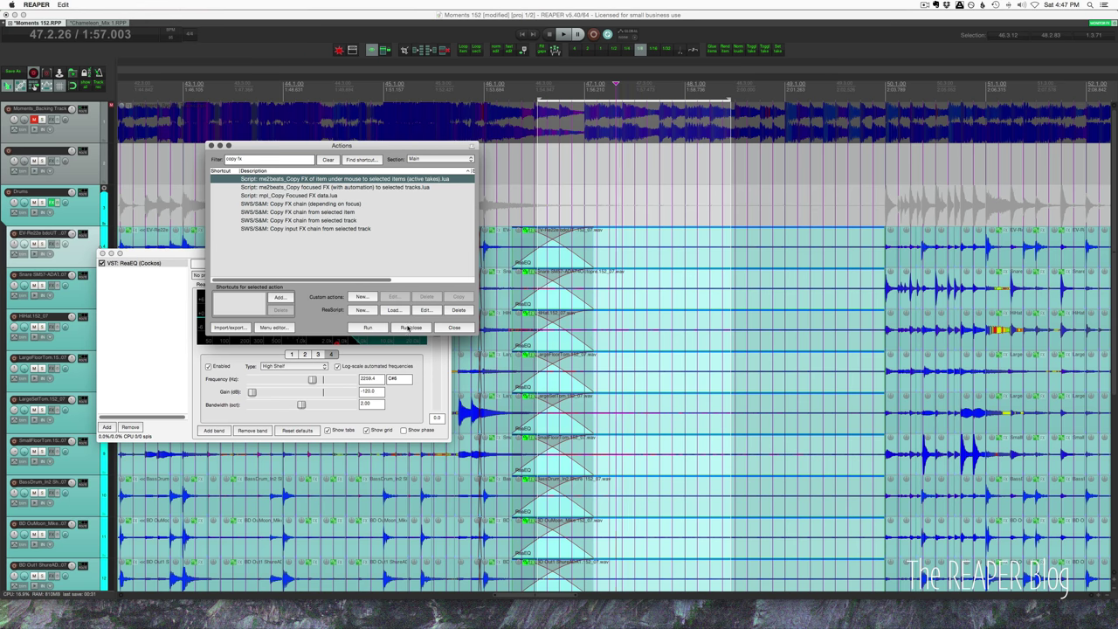
- Use Find shortcut to reveal 'Repeat the most recent action', then set the play position to 47.2.24
left_click(413, 83)
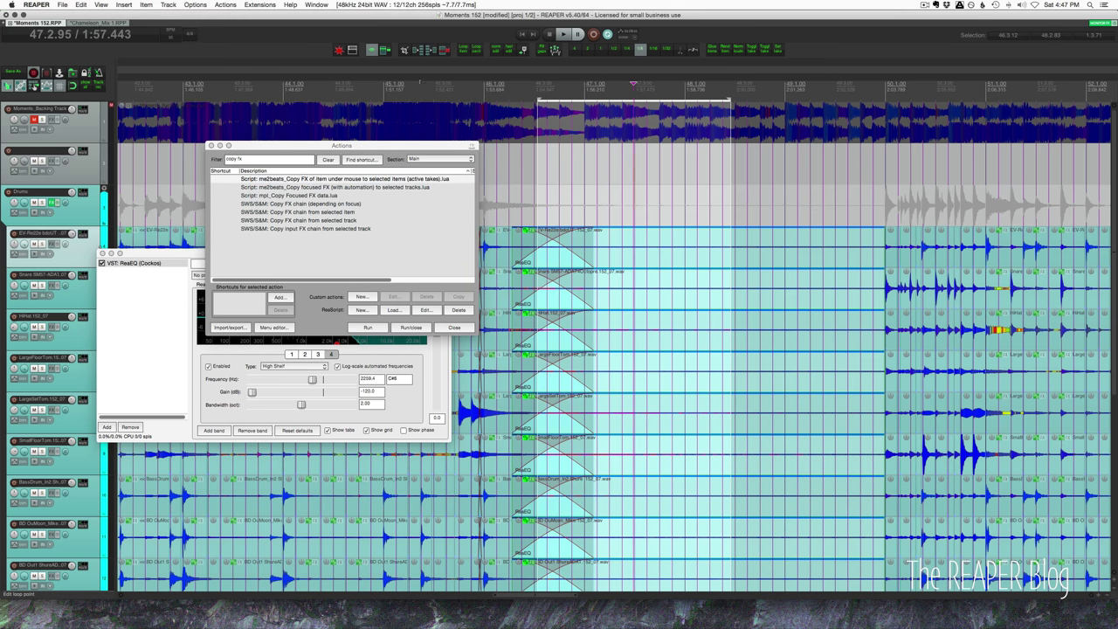
left_click(358, 160)
key("period")
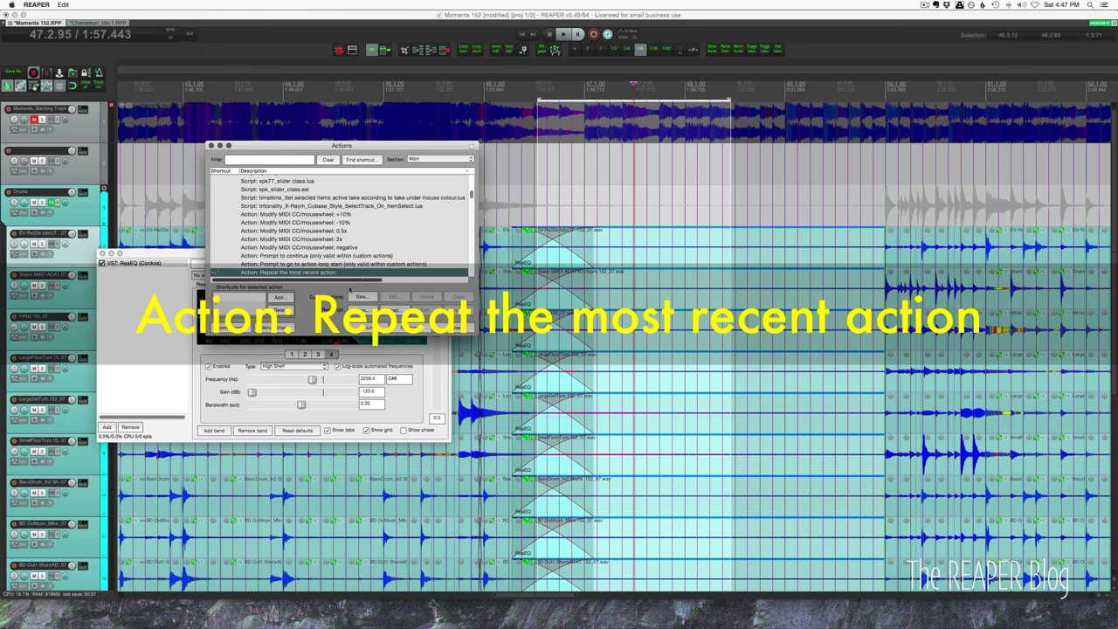
left_click(613, 260)
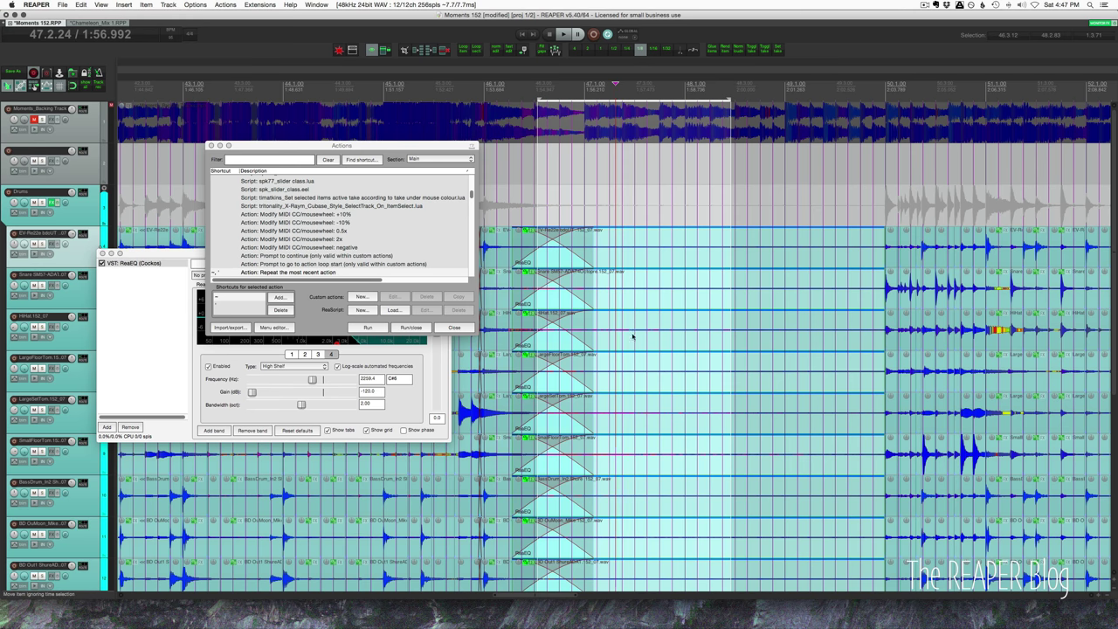
scroll(632, 554, "down", 7)
scroll(632, 553, "up", 10)
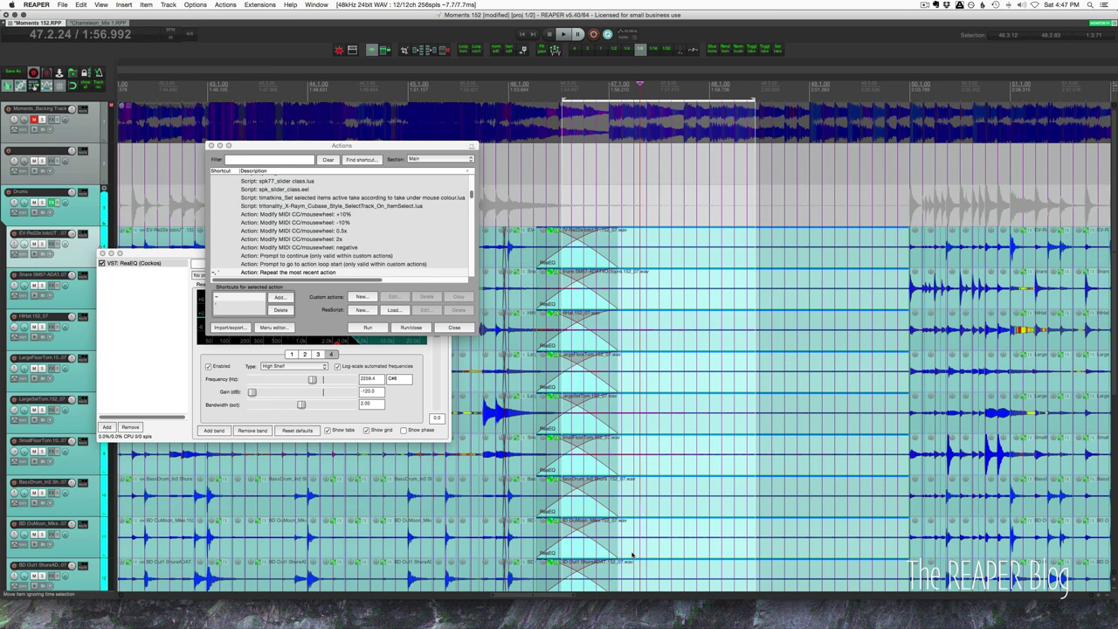
scroll(646, 533, "down", 3)
scroll(676, 497, "up", 2)
- In Preferences > Appearance > Media, tick 'No FX' under Media item buttons
left_click(677, 496)
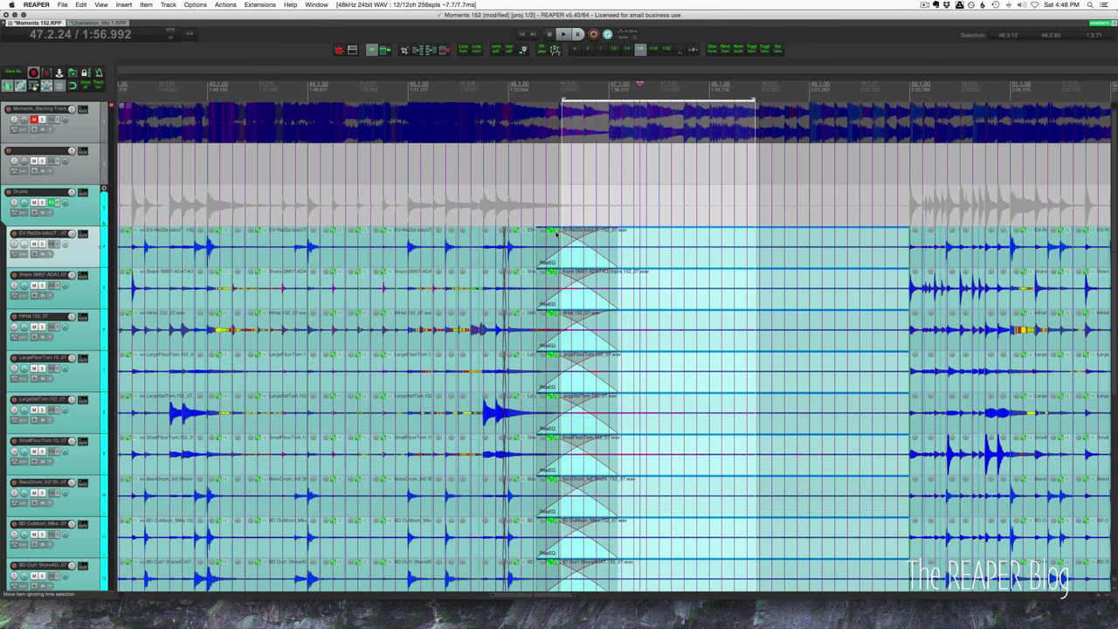
key("super+comma")
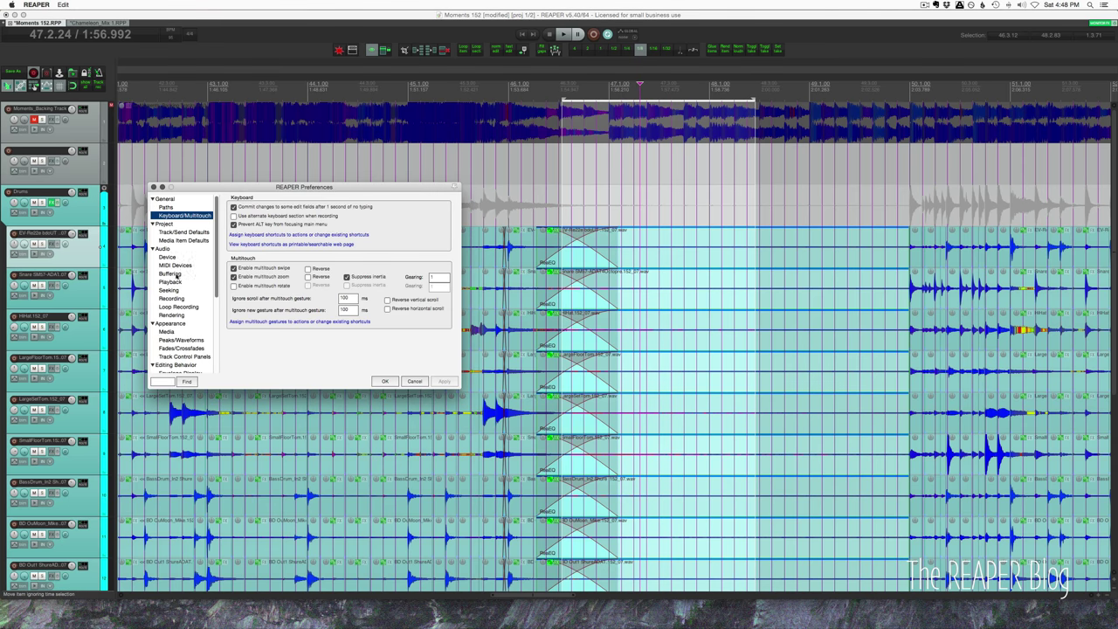
scroll(182, 285, "down", 1)
scroll(182, 286, "down", 4)
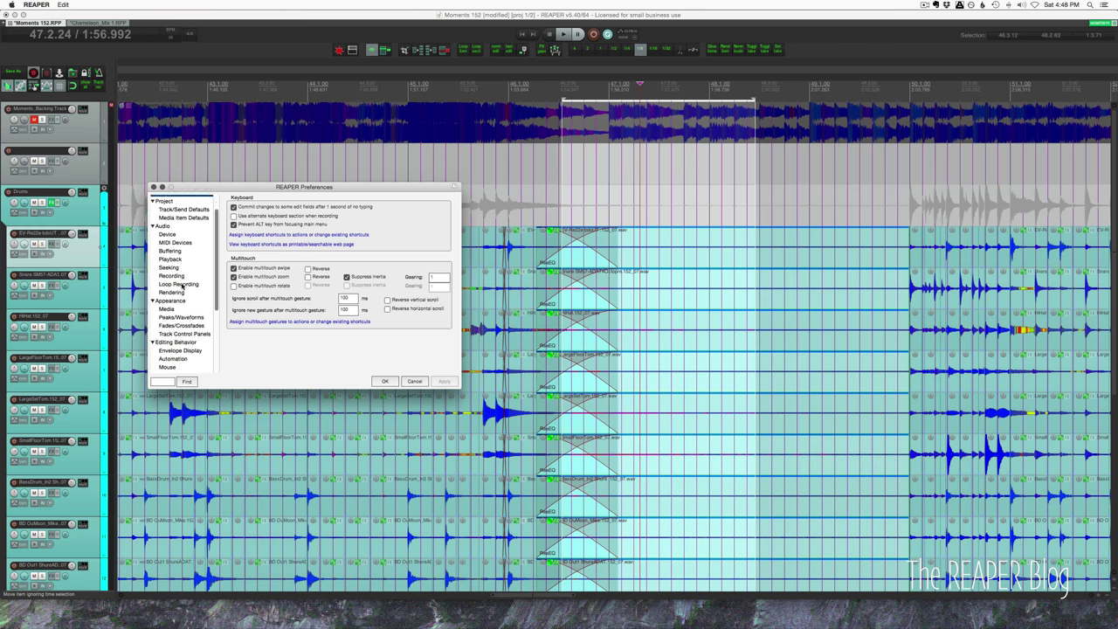
left_click(174, 297)
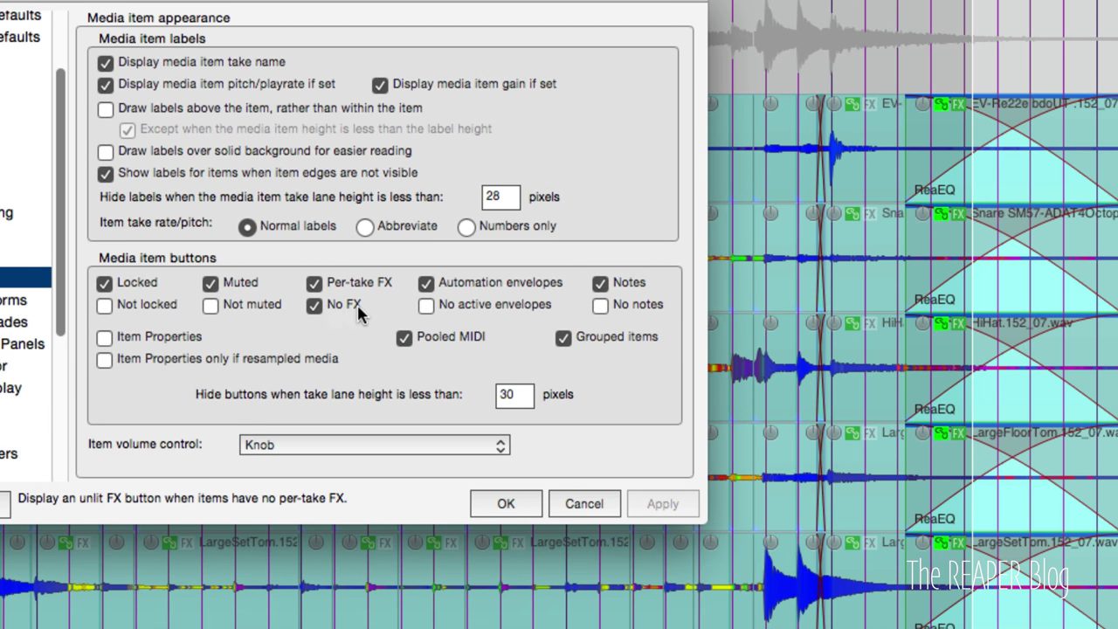
double_click(315, 304)
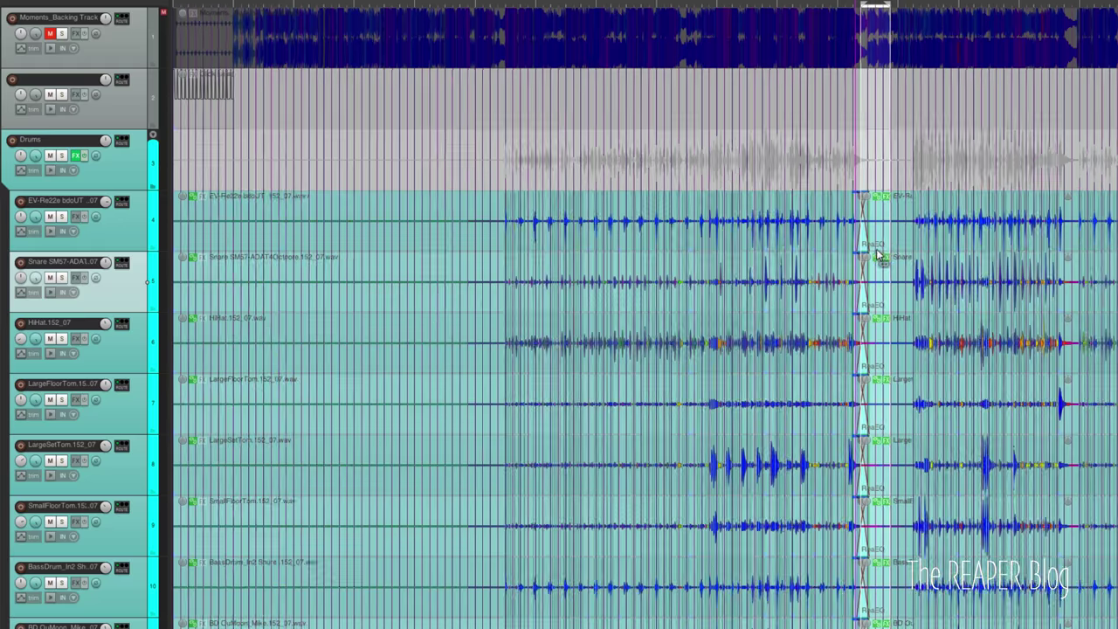
- Drag the EV-Re22e bdoUT item's ReaEQ band 4 high shelf to 4741 Hz at -120 dB
scroll(877, 255, "up", 8)
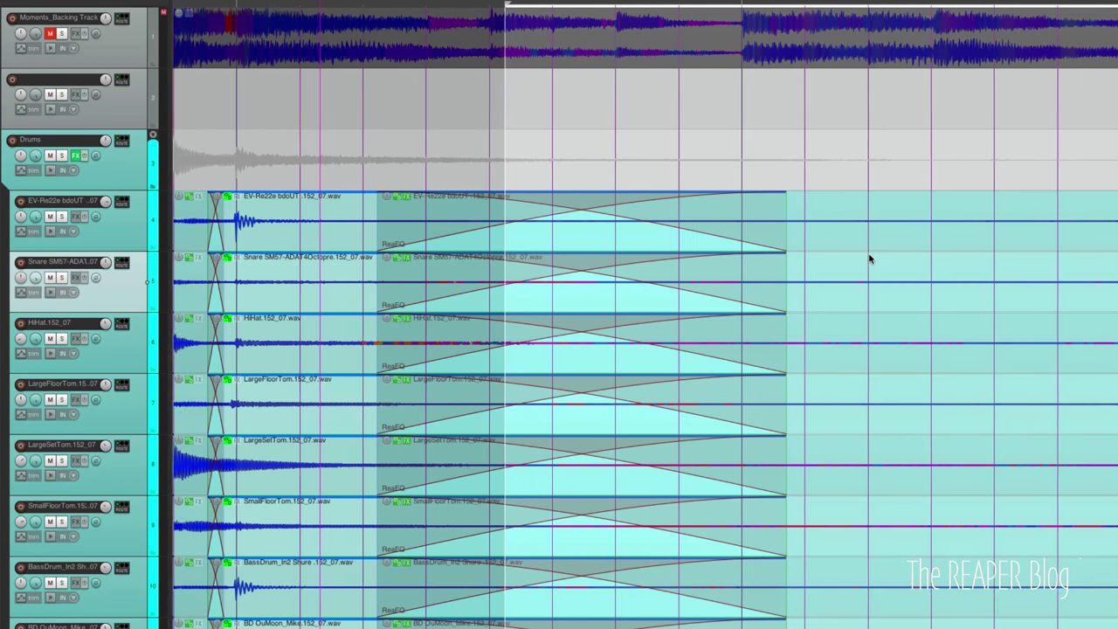
scroll(869, 259, "right", 1)
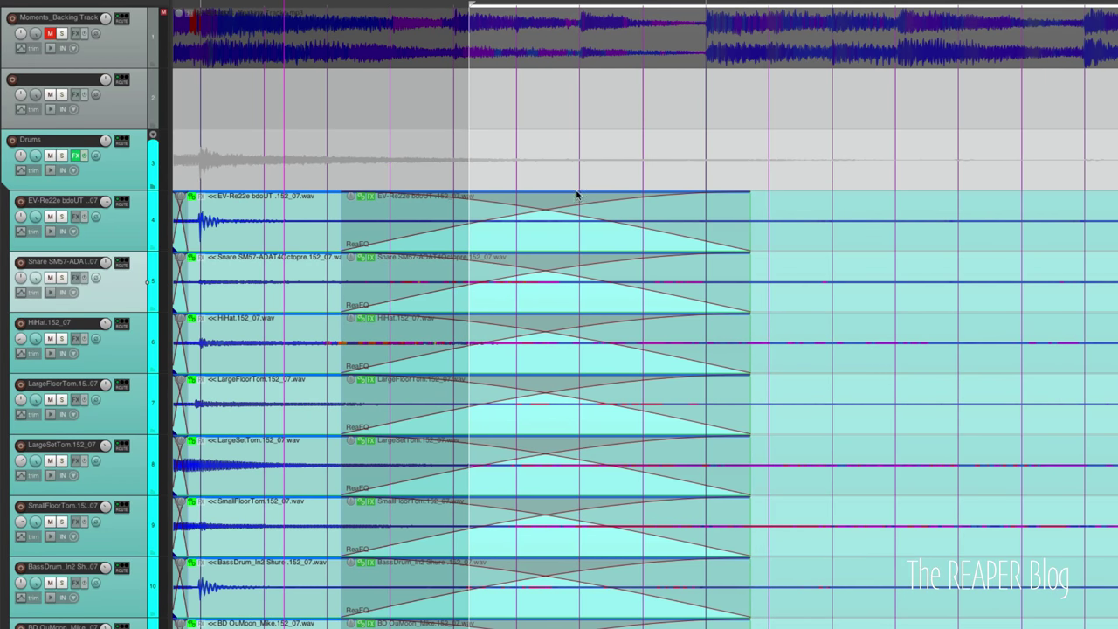
left_click(768, 215)
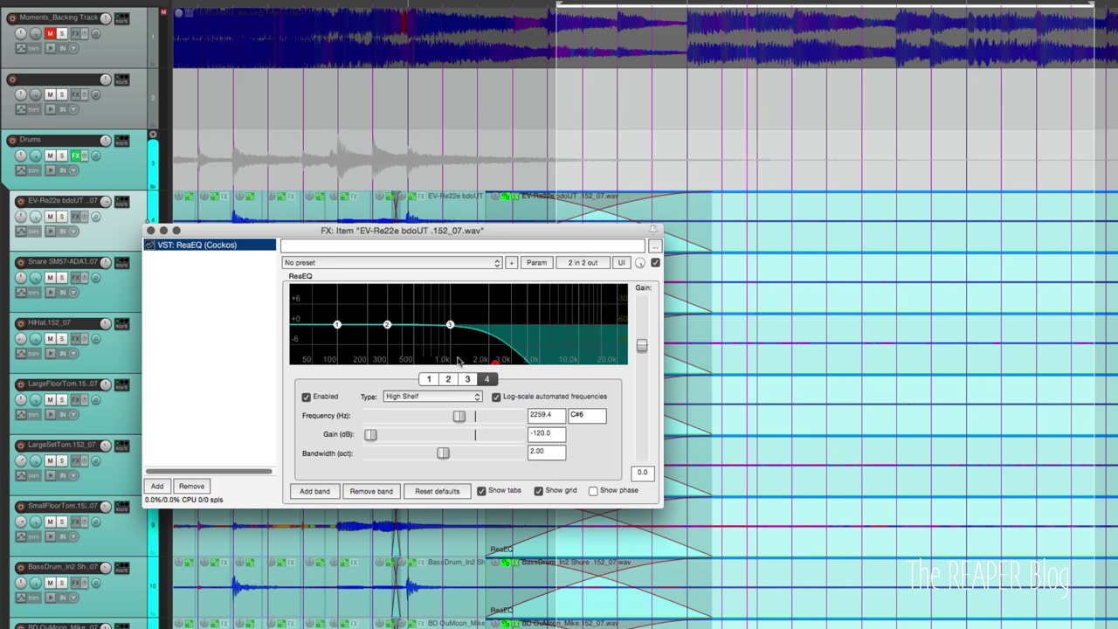
left_click_drag(494, 361, 536, 362)
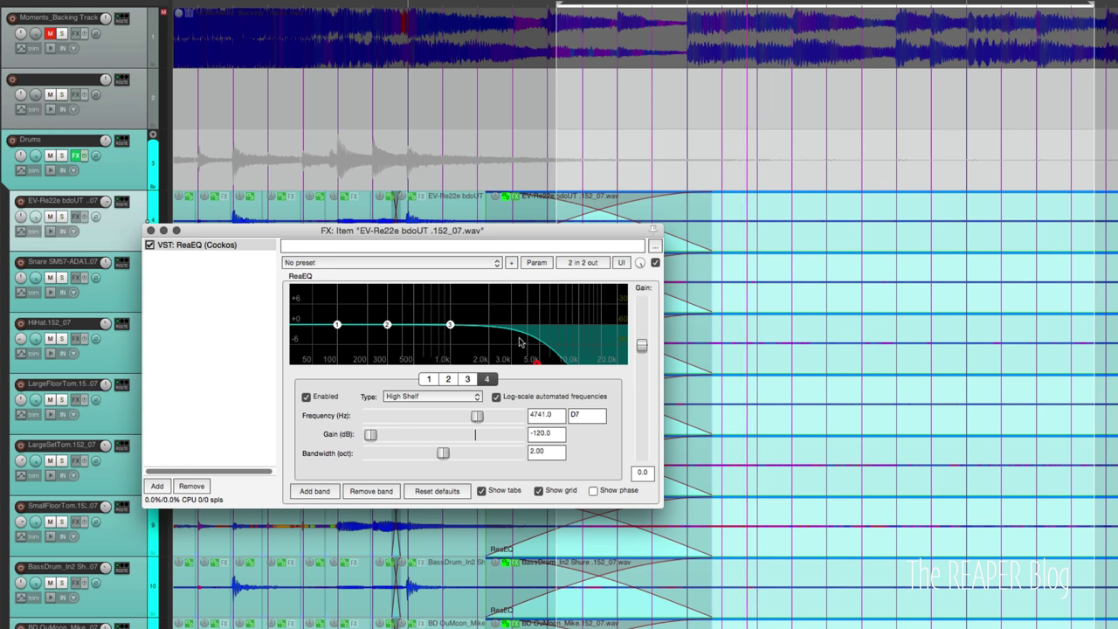
left_click_drag(203, 231, 194, 295)
left_click(155, 290)
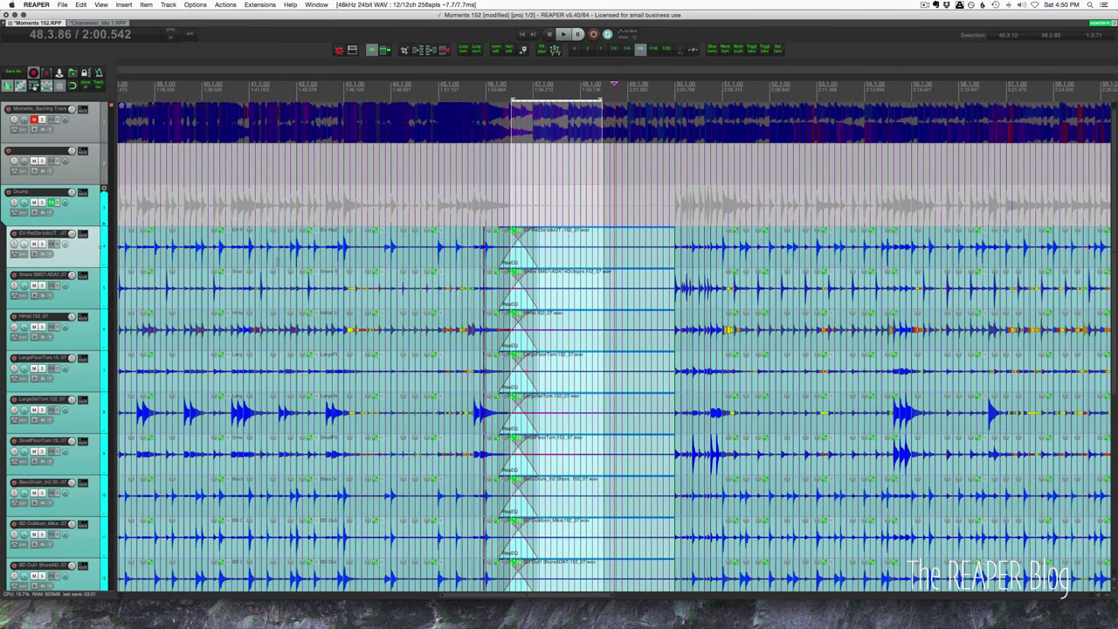